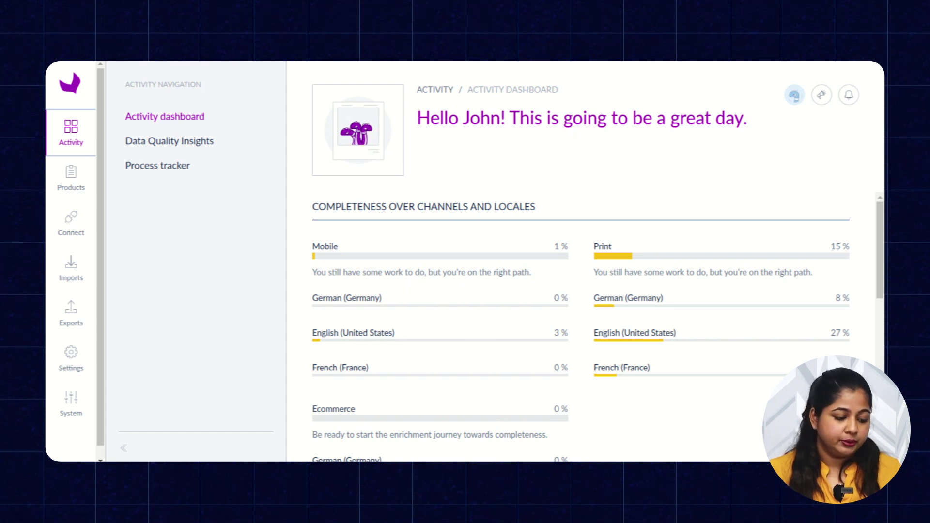
Create a new family with code 'furniture' in Settings > Families and save it
left_click(71, 358)
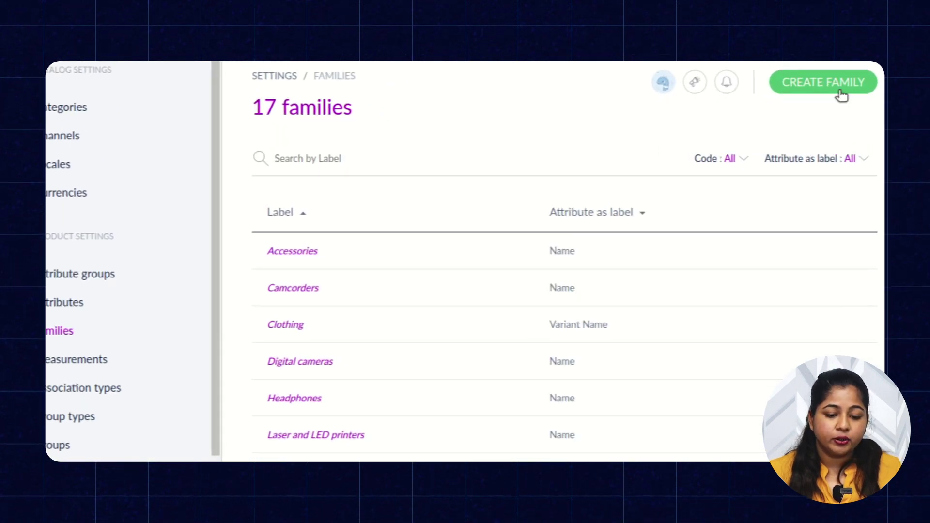
left_click(841, 95)
left_click(427, 277)
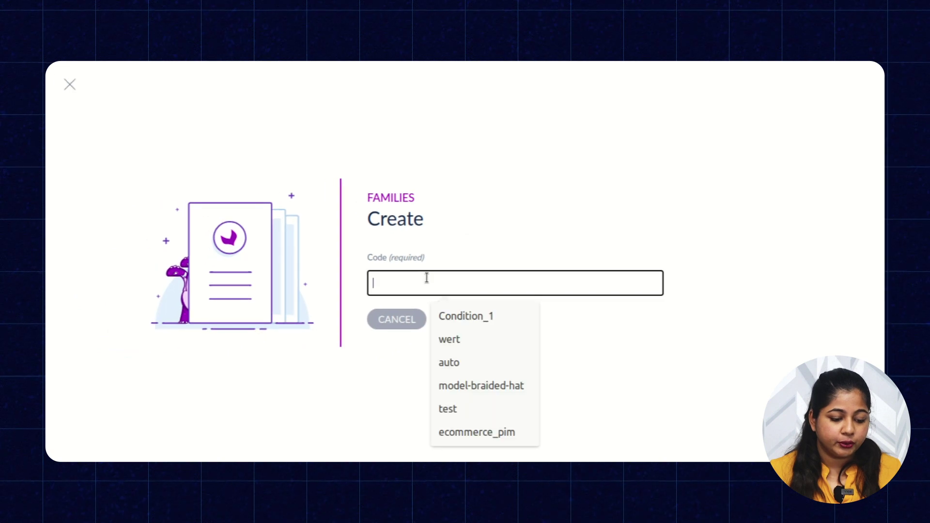
type("furniture")
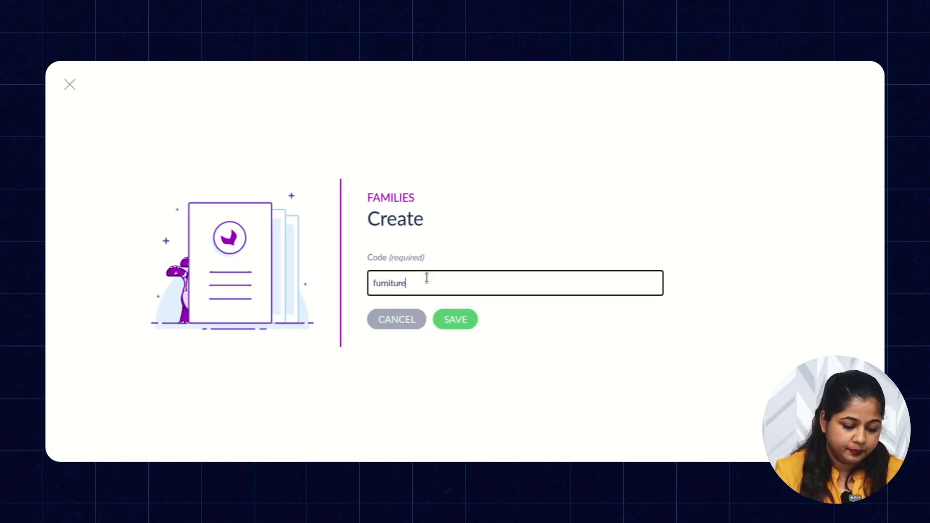
left_click(454, 320)
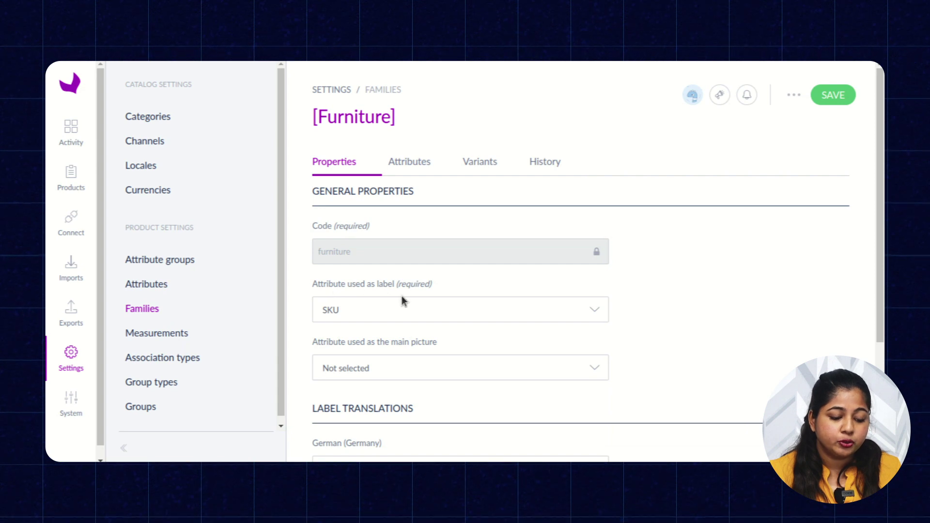
left_click(395, 321)
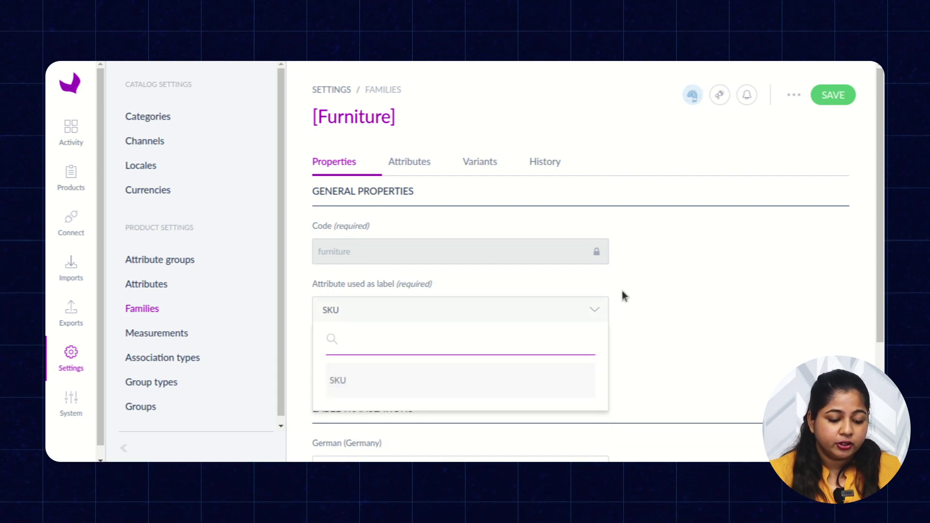
left_click(670, 300)
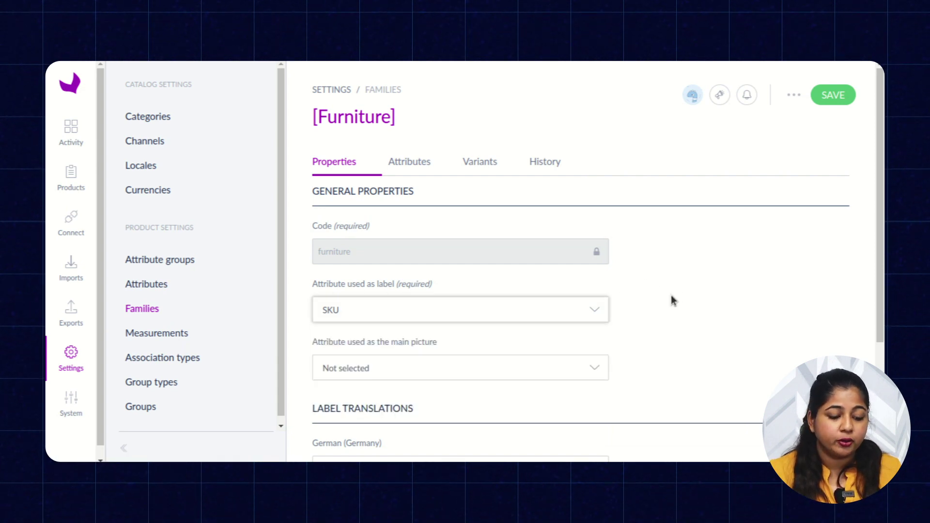
left_click(425, 175)
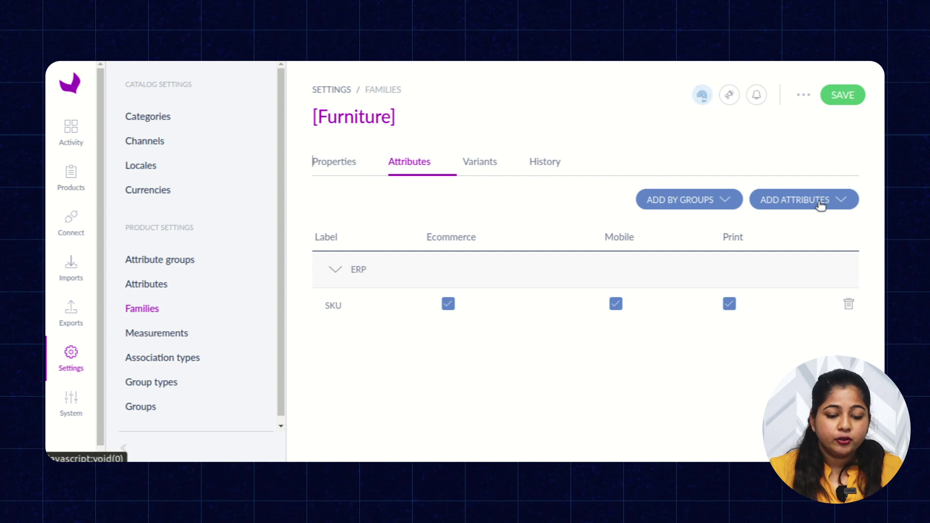
Add the Name and Collection attributes to the Furniture family
left_click(769, 208)
left_click(582, 240)
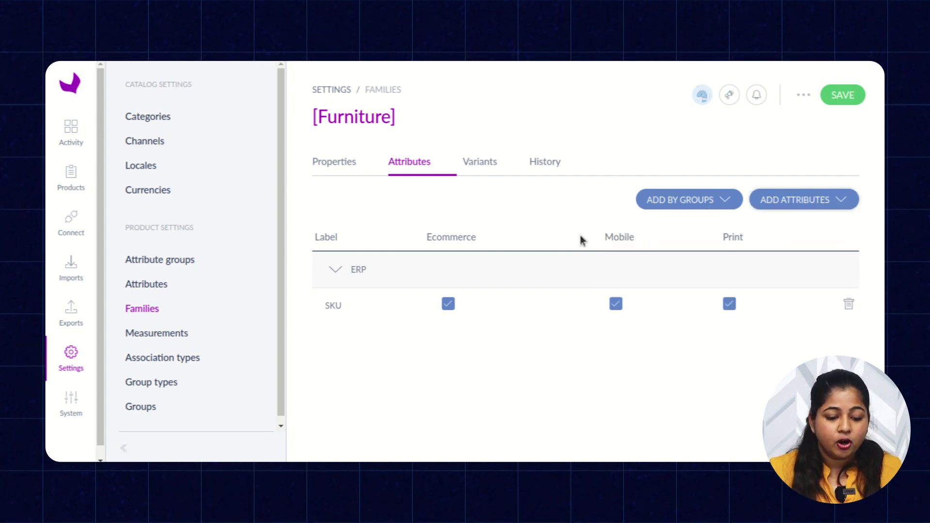
left_click(684, 199)
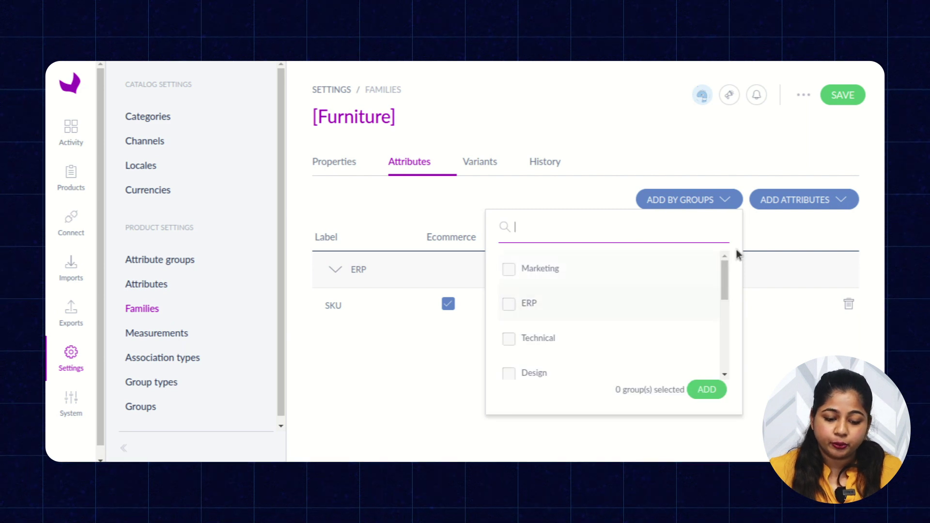
left_click(796, 209)
left_click(766, 199)
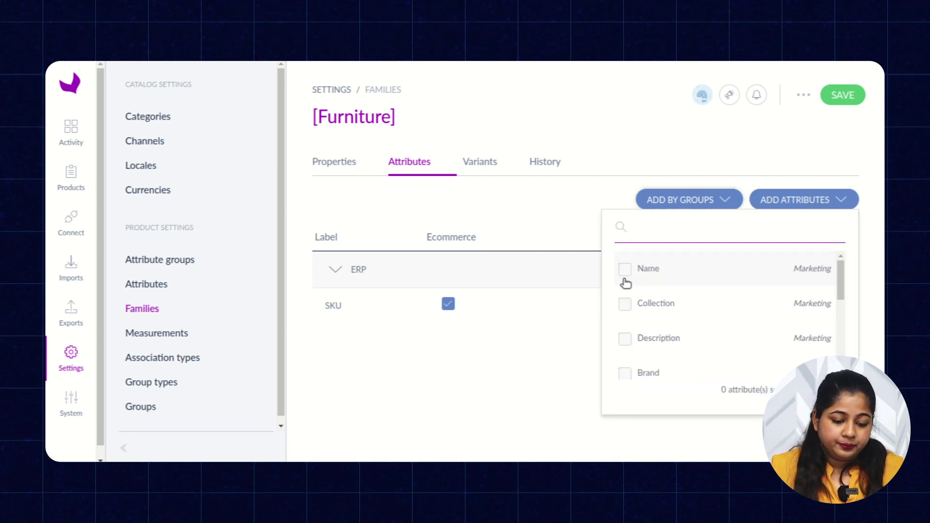
left_click(624, 269)
scroll(654, 324, "down", 1)
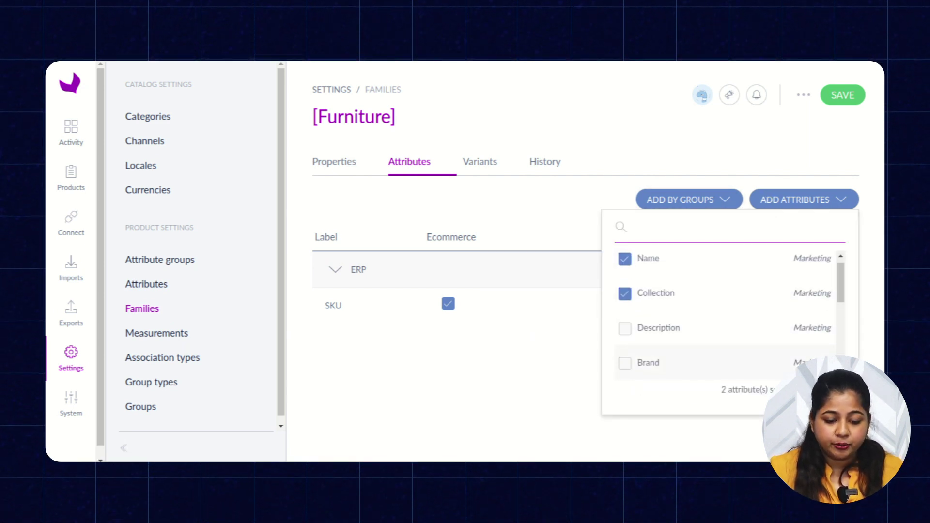
left_click(822, 389)
Add the Marketing, Ecommerce and Color attribute groups to the family
left_click(667, 203)
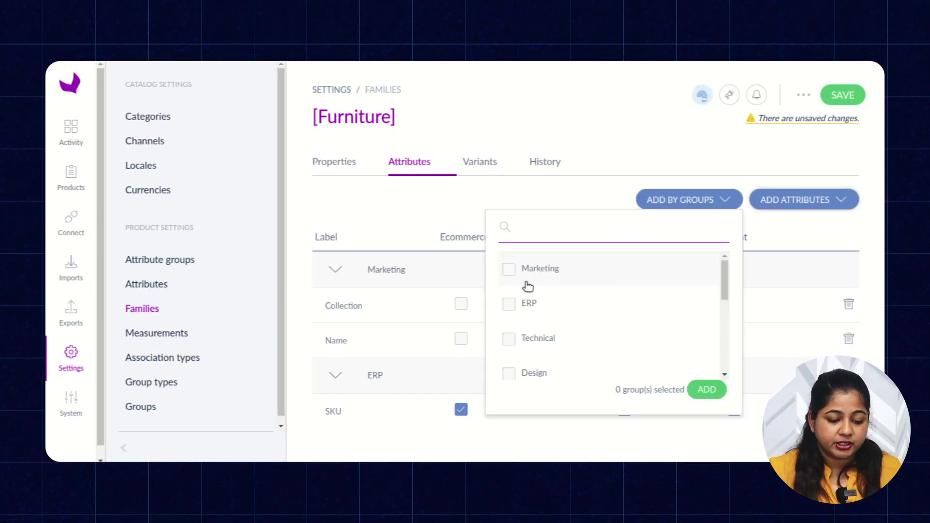
left_click(513, 278)
scroll(575, 293, "down", 5)
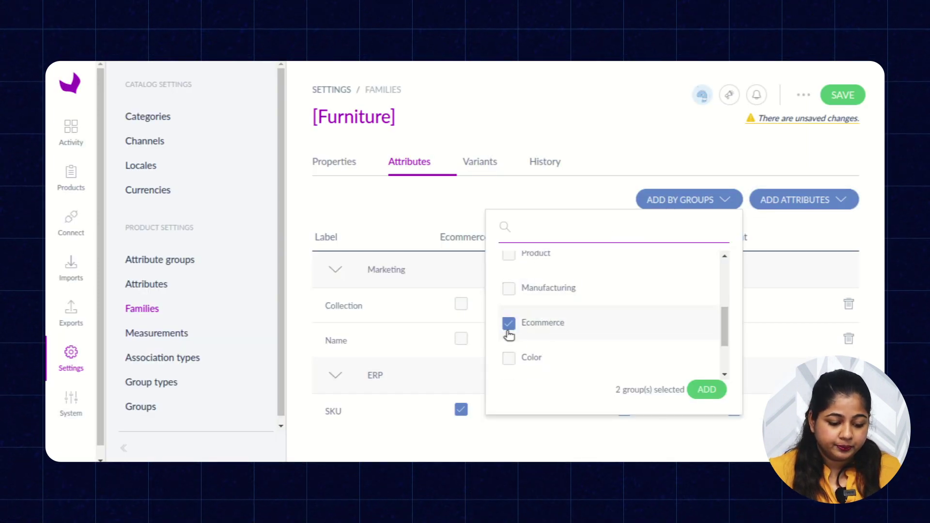
left_click(509, 358)
scroll(508, 358, "down", 1)
left_click(705, 389)
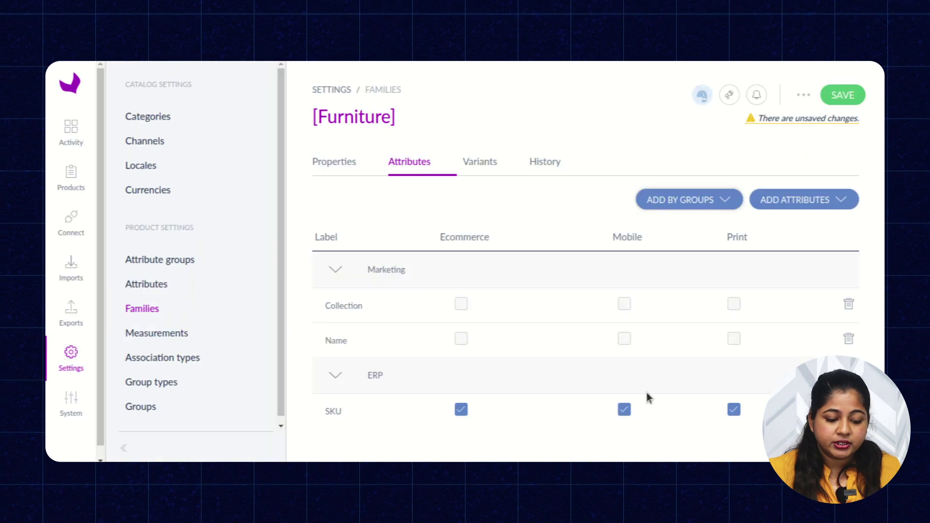
scroll(456, 310, "down", 8)
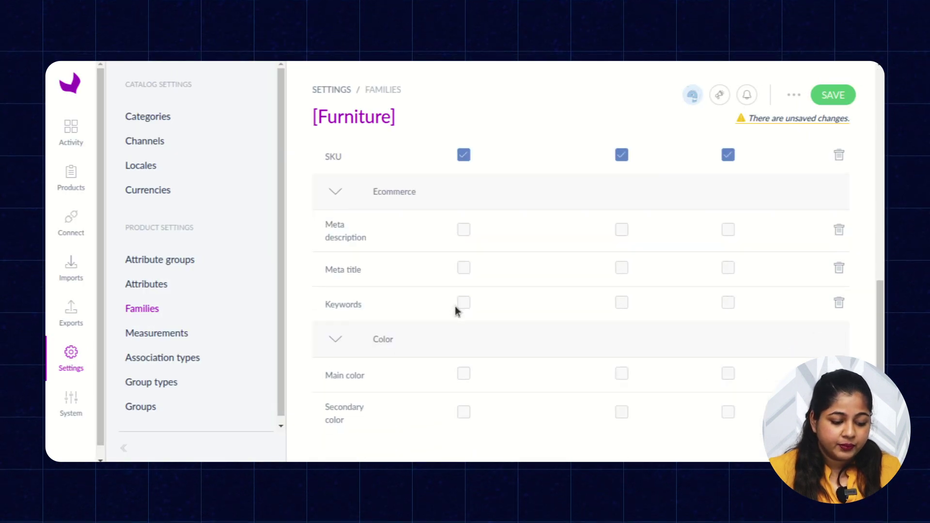
scroll(455, 310, "up", 10)
scroll(458, 308, "down", 9)
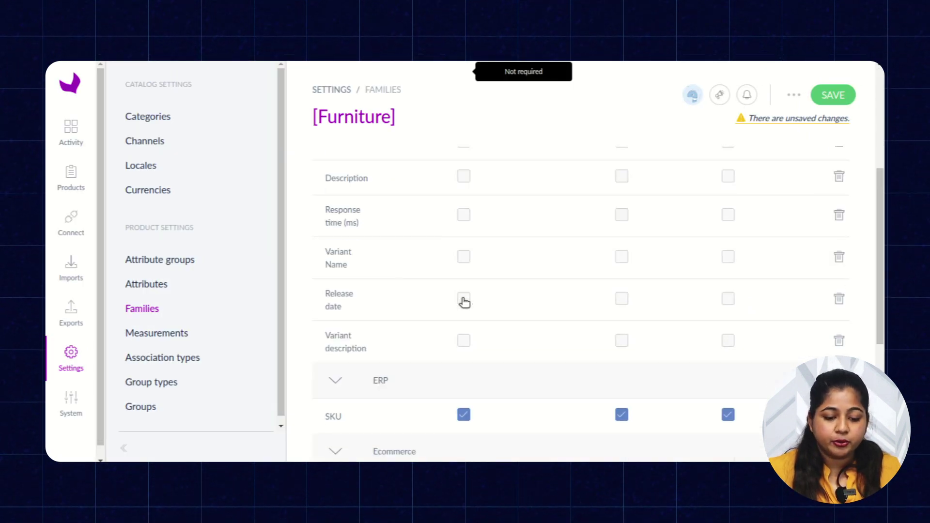
scroll(468, 331, "up", 10)
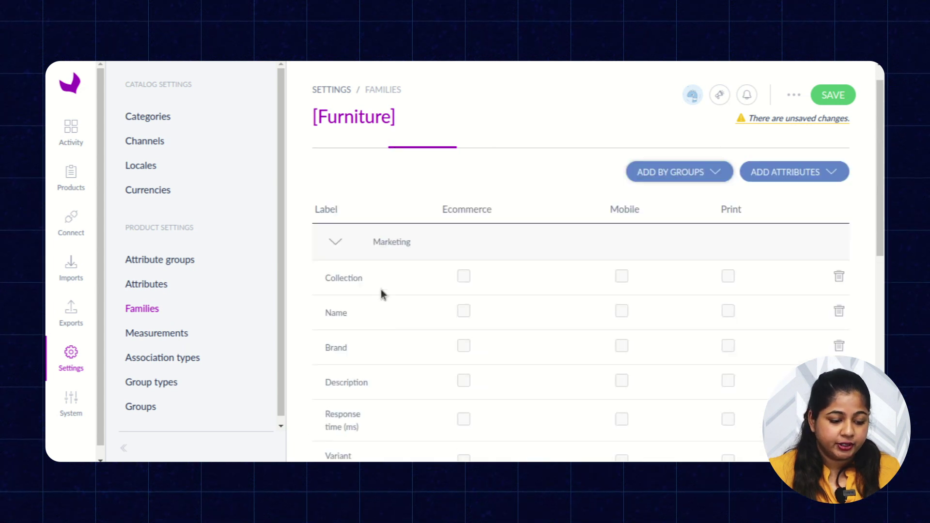
On the Properties tab, change the label attribute from SKU to Name
left_click(348, 170)
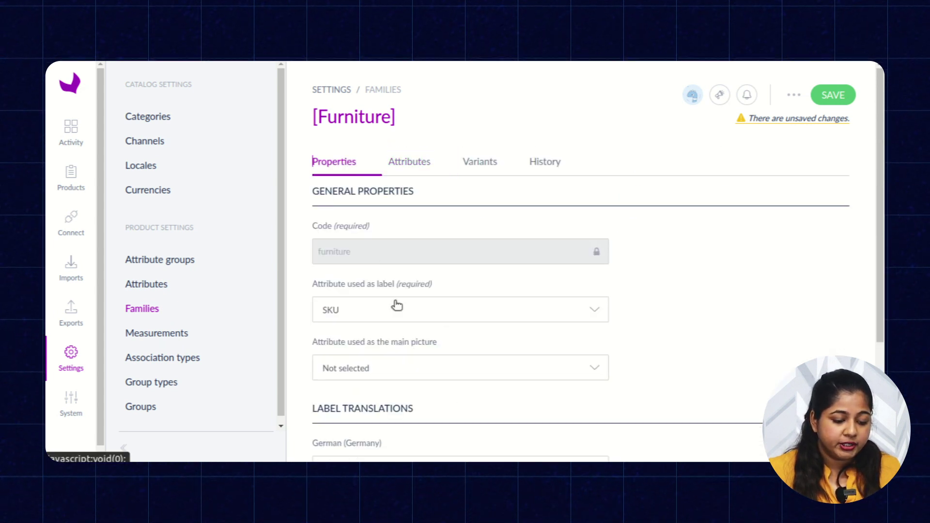
left_click(404, 310)
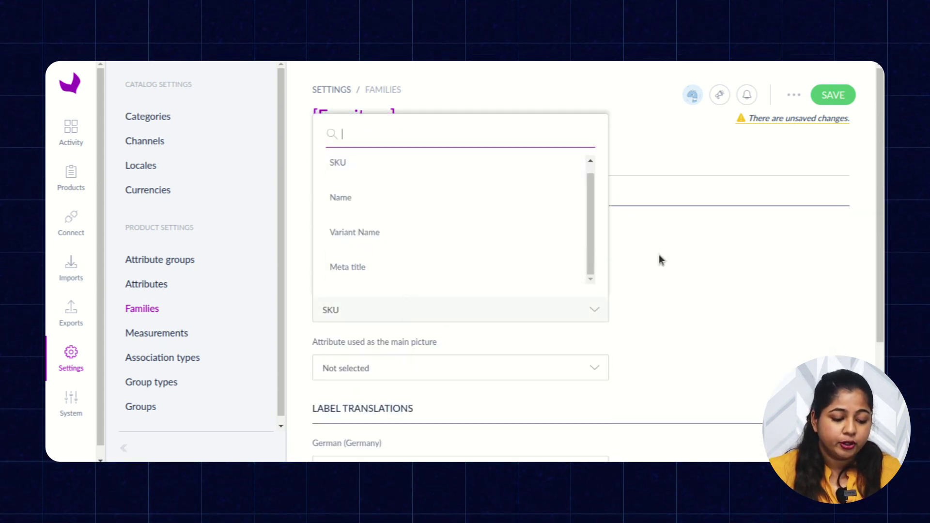
left_click(431, 310)
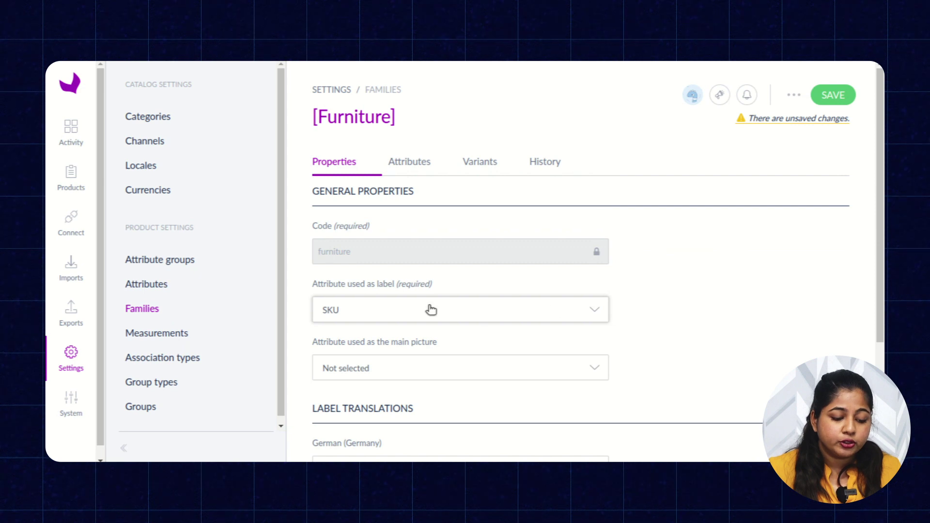
left_click(348, 314)
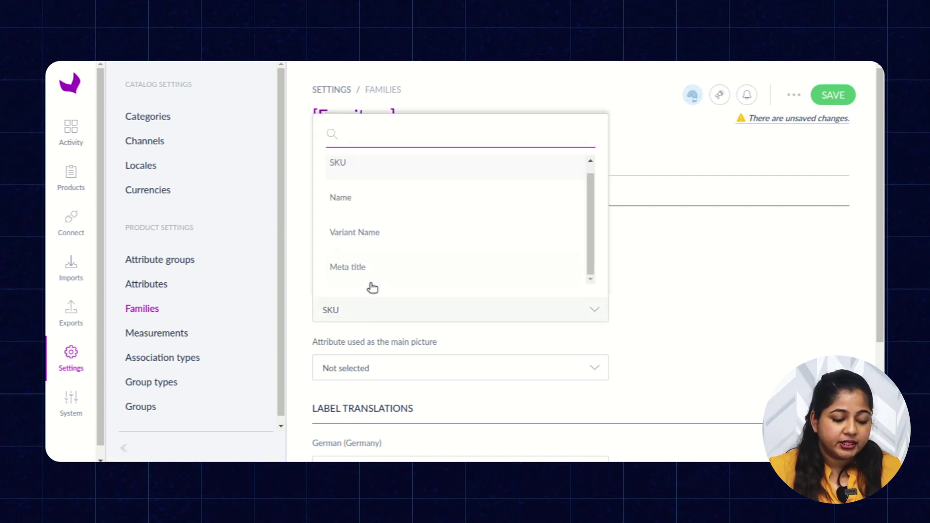
left_click(357, 203)
scroll(387, 295, "down", 2)
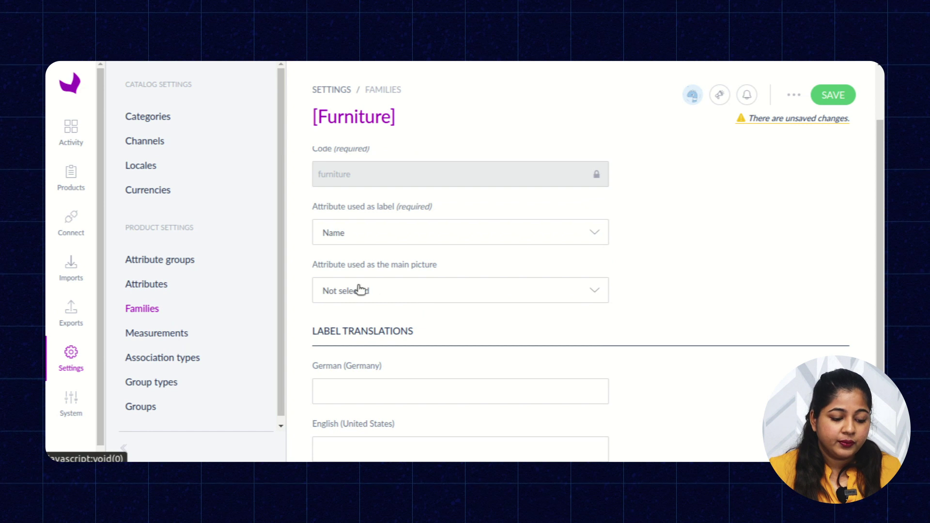
left_click(411, 297)
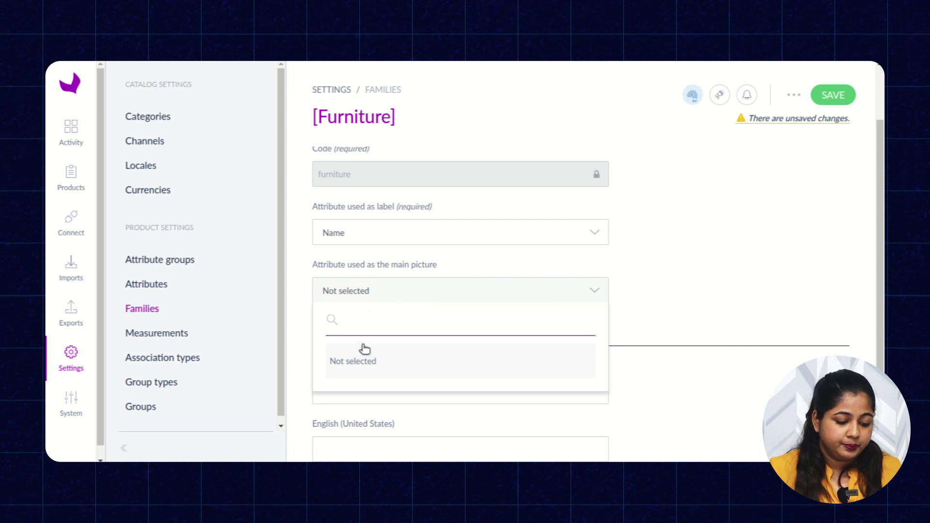
Add the Media attribute group to the Furniture family
left_click(626, 278)
scroll(499, 293, "up", 2)
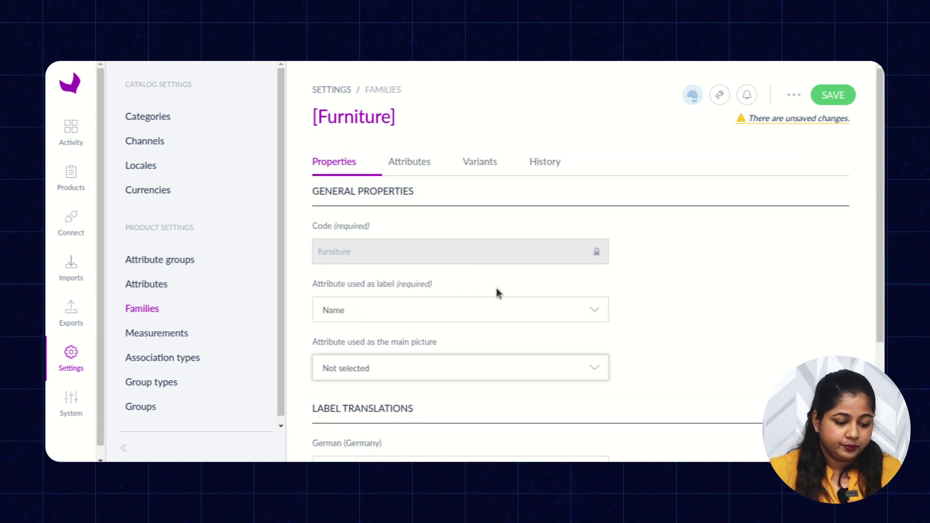
left_click(480, 165)
left_click(426, 168)
left_click(772, 199)
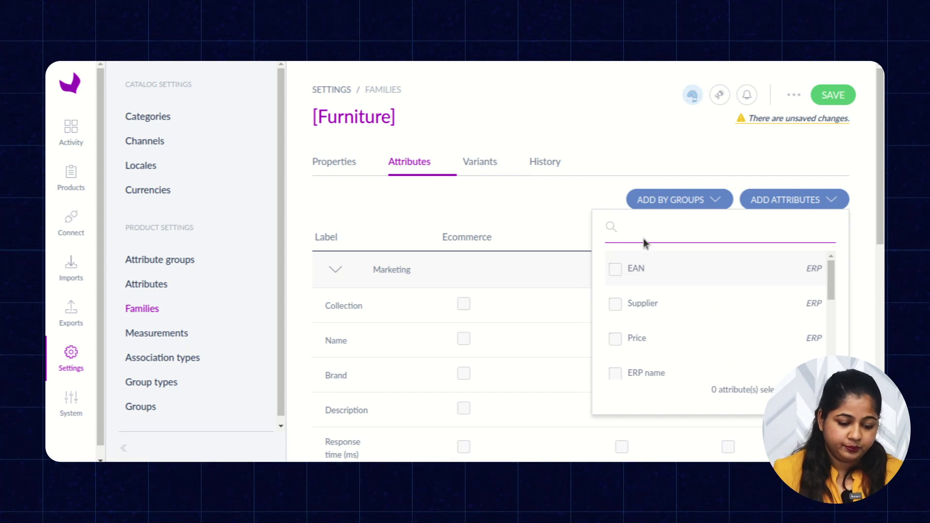
left_click(688, 203)
left_click(690, 203)
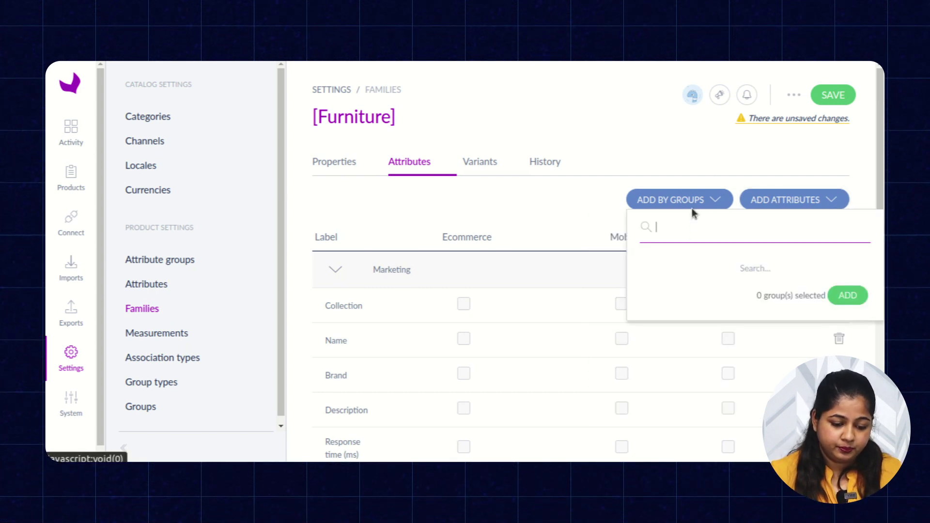
type("medi")
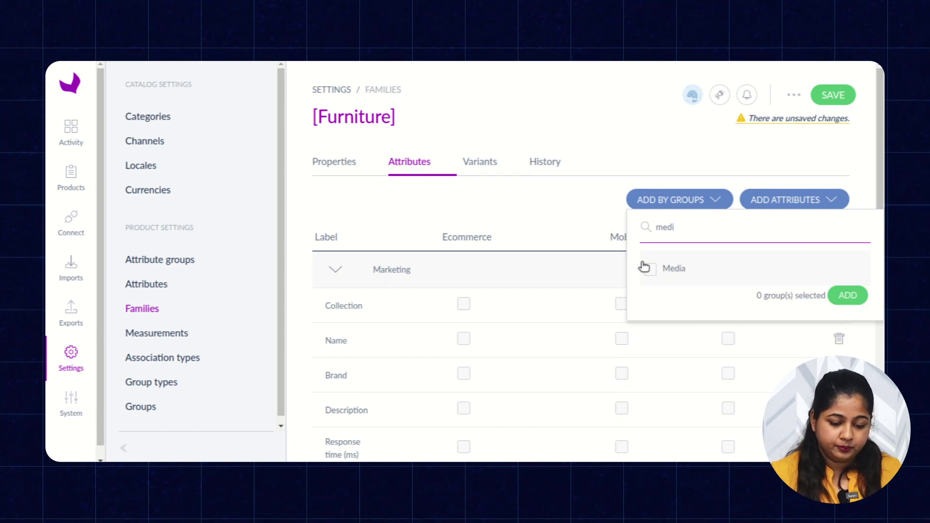
left_click(649, 269)
left_click(849, 295)
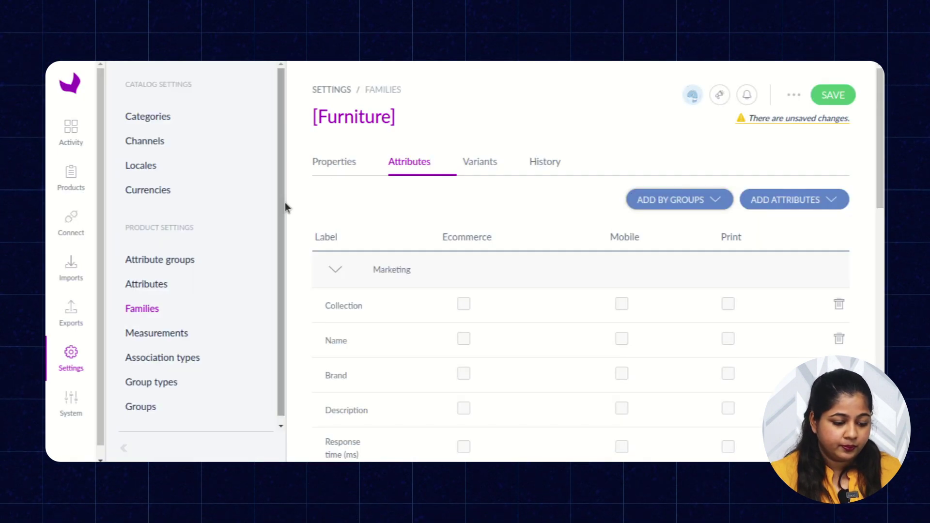
Set Picture as main picture, give English label 'furniture', and save the family
left_click(339, 165)
scroll(395, 339, "down", 4)
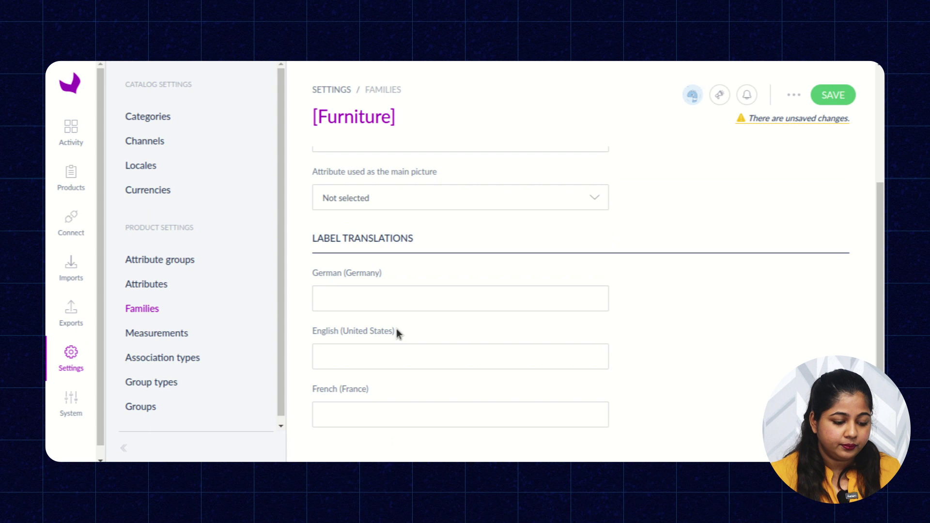
left_click(402, 196)
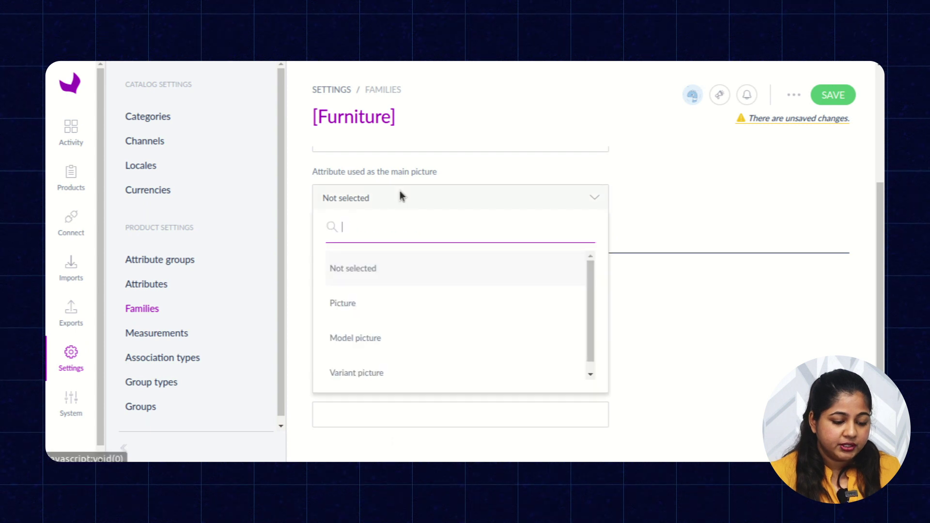
left_click(371, 306)
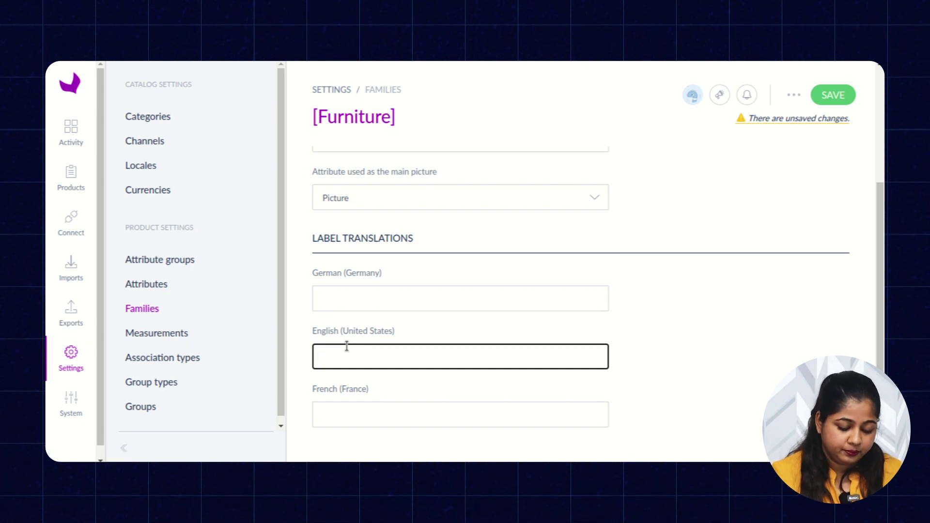
type("furn")
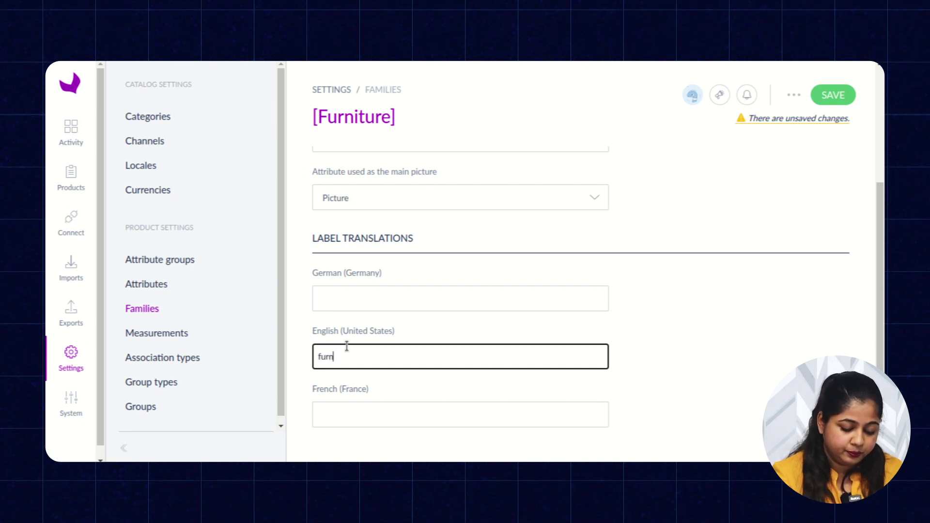
type("iture")
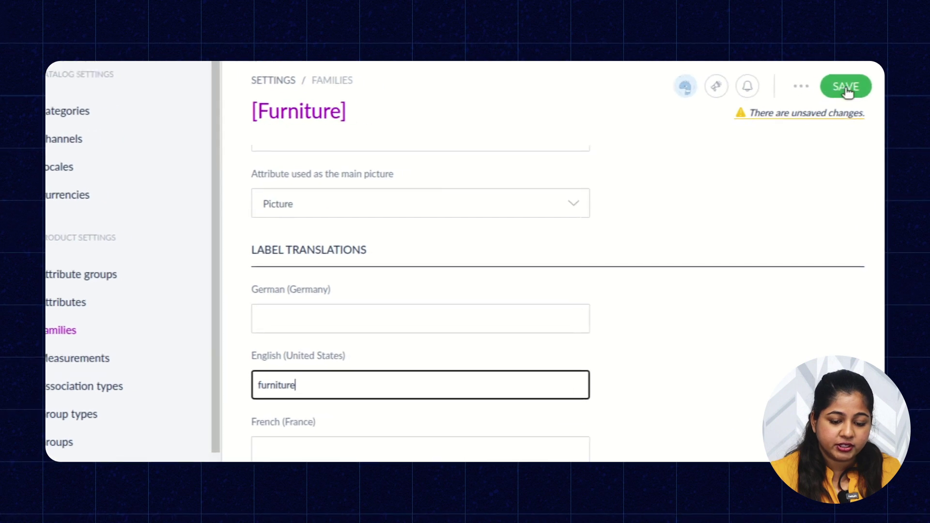
left_click(845, 88)
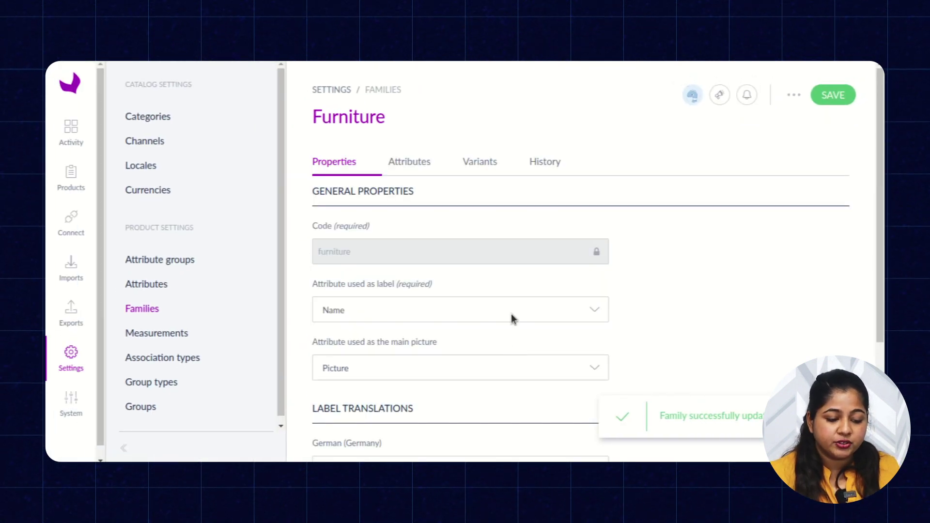
Open the Furniture family's Variants tab, which lists no variants yet
left_click(484, 165)
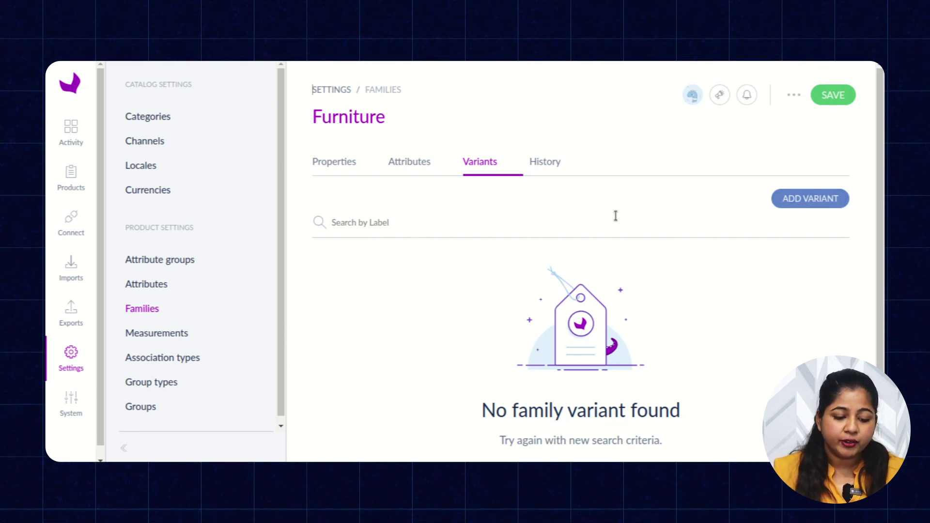
Start a new family variant with code and label size_color
left_click(817, 201)
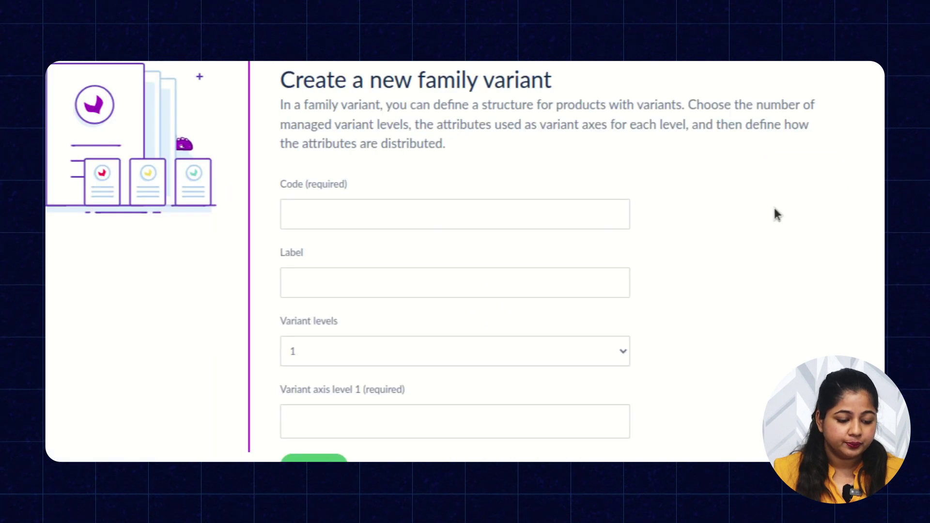
left_click(344, 224)
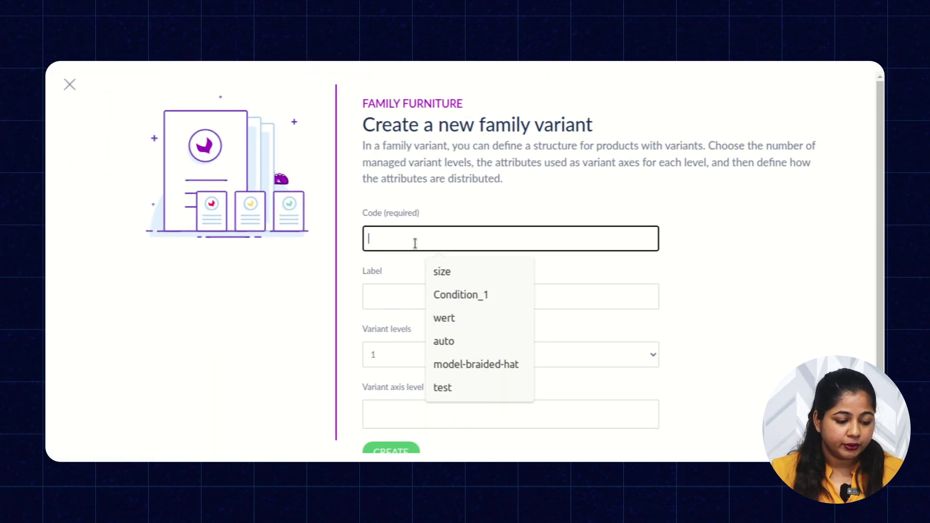
type("size_color")
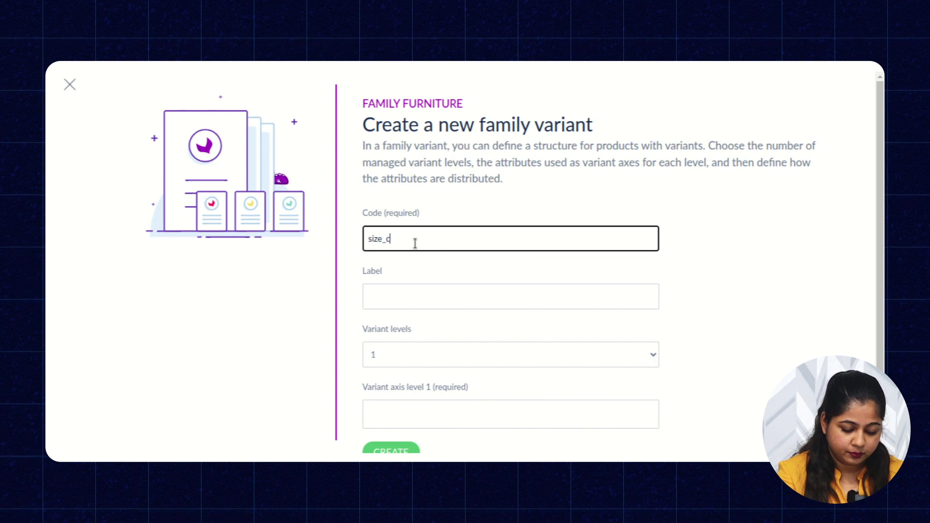
left_click(410, 298)
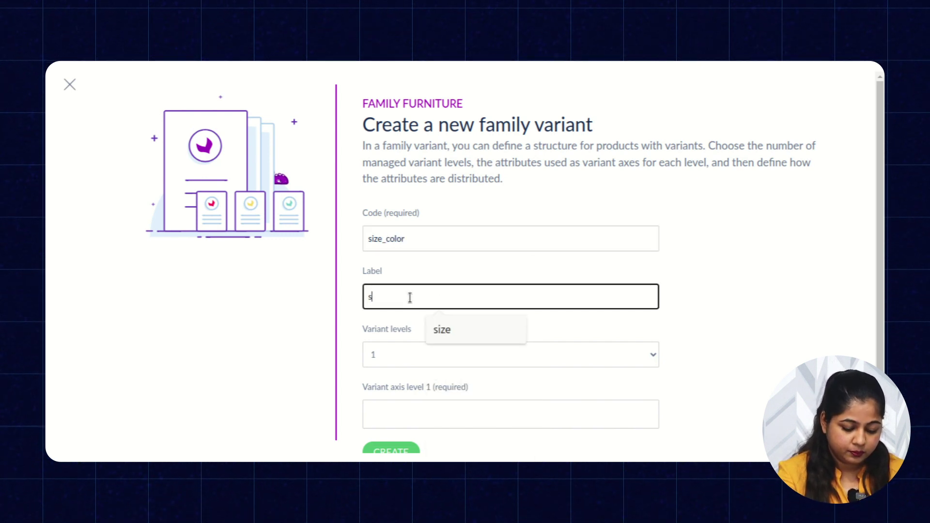
type("size_")
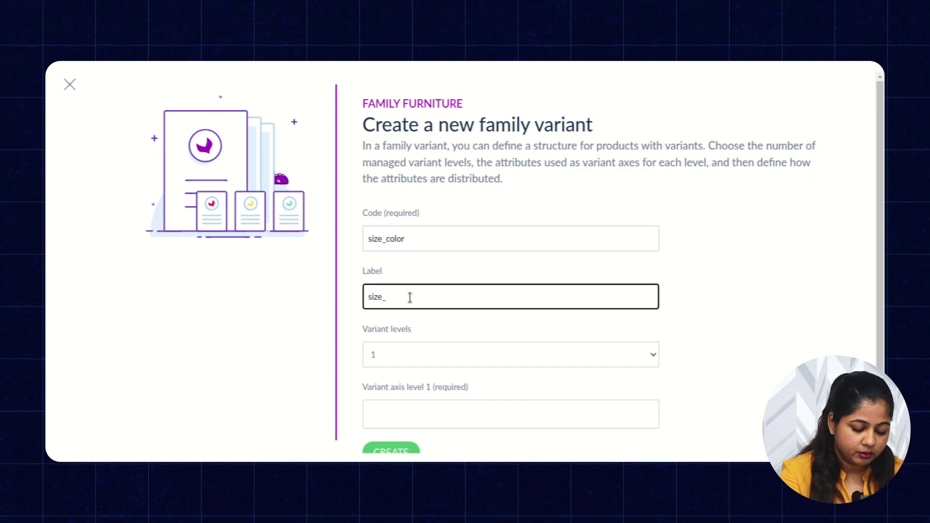
type("color")
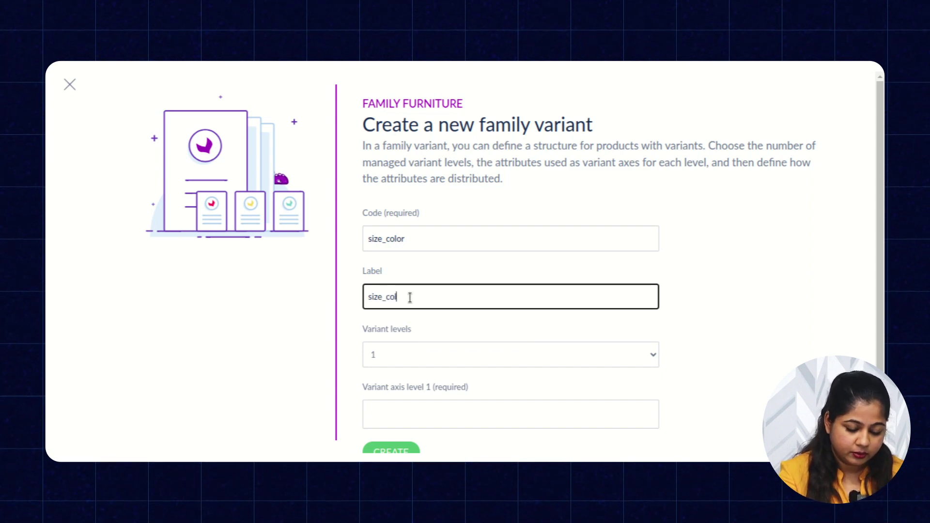
Give the variant two levels with Color as the level-one axis
left_click(433, 357)
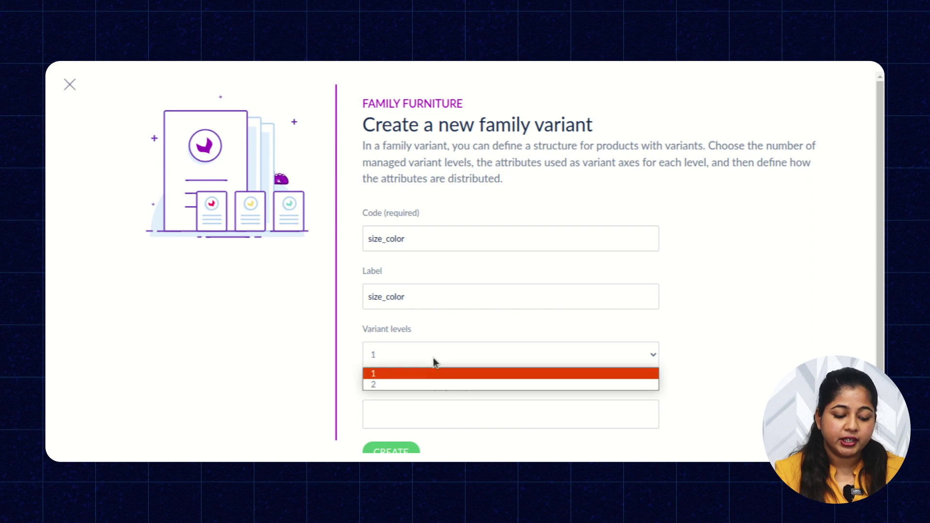
left_click(418, 385)
scroll(408, 341, "down", 2)
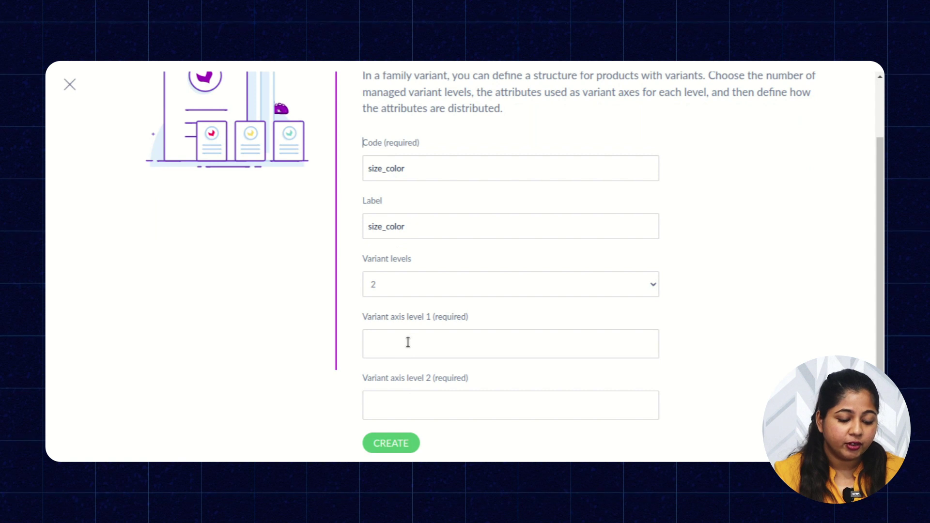
left_click(408, 342)
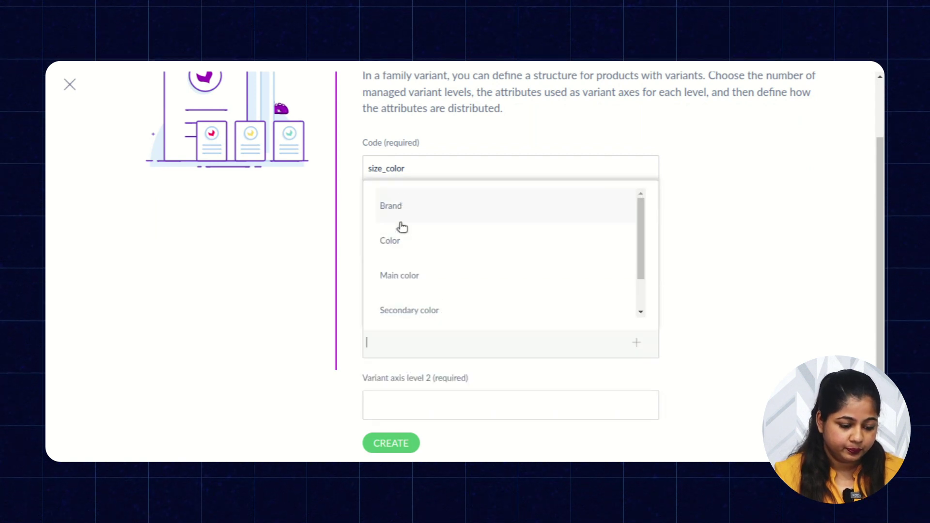
left_click(403, 241)
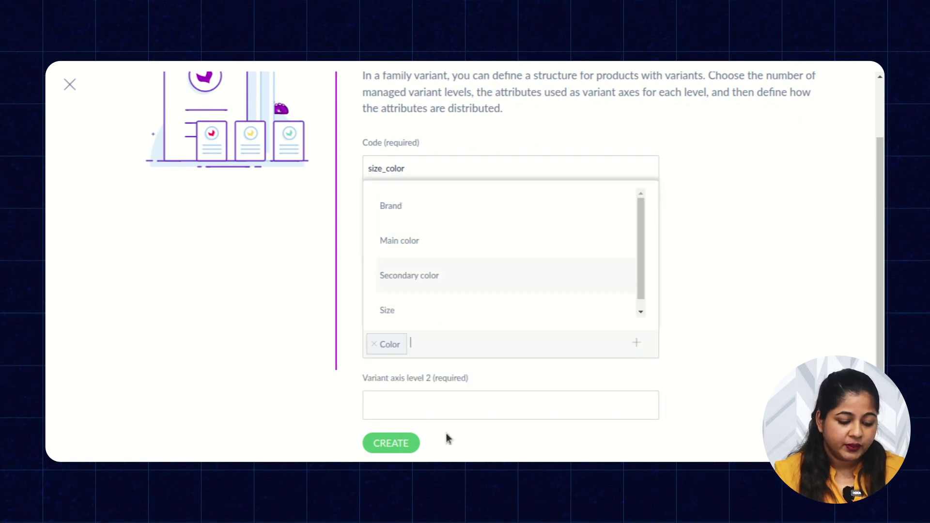
left_click(699, 310)
Add Size as the level-two axis and create the size_color variant
left_click(477, 408)
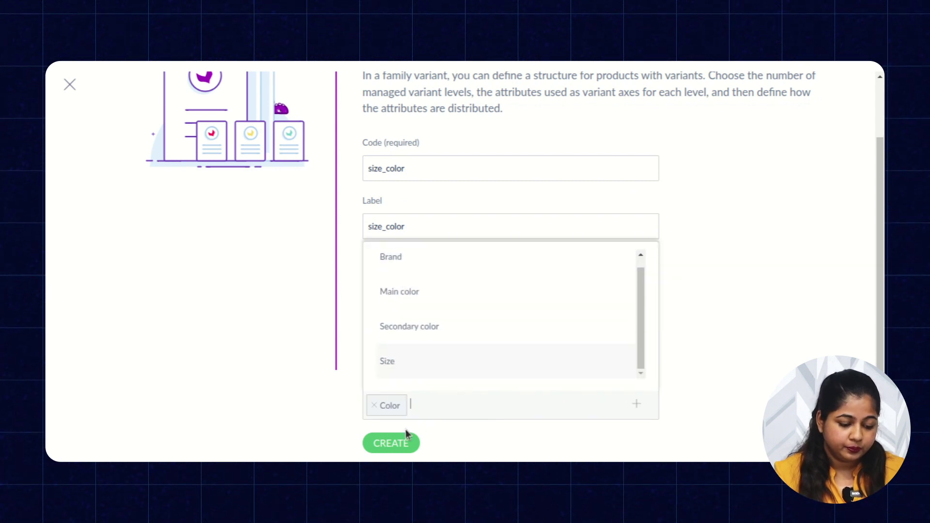
left_click(412, 444)
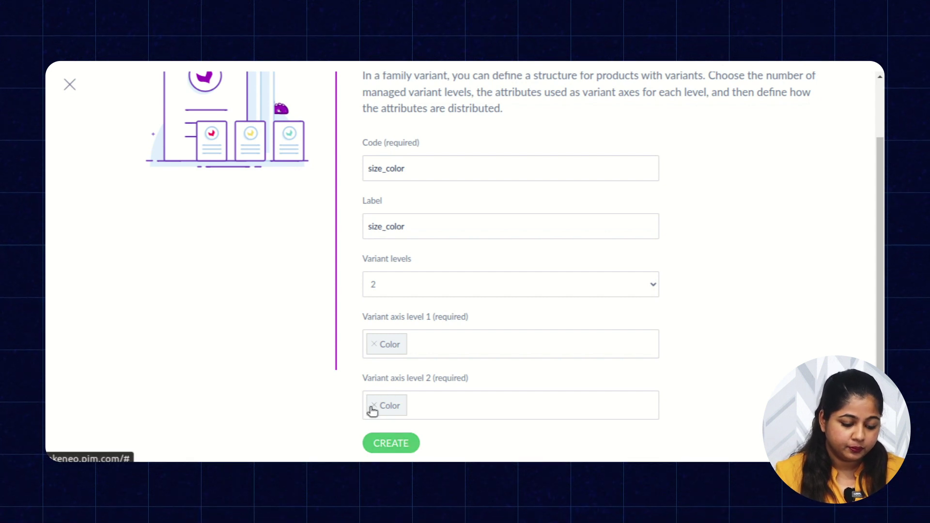
left_click(410, 407)
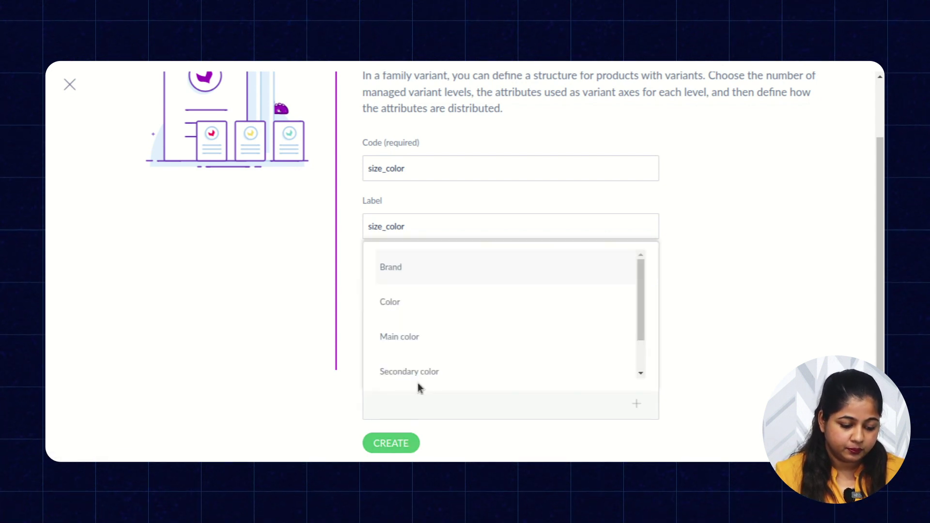
scroll(417, 368, "down", 2)
left_click(420, 369)
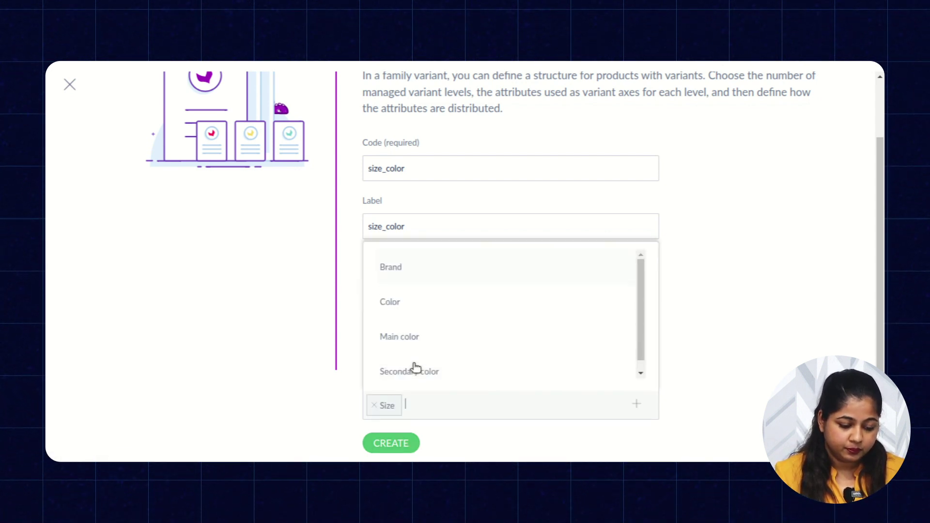
left_click(397, 441)
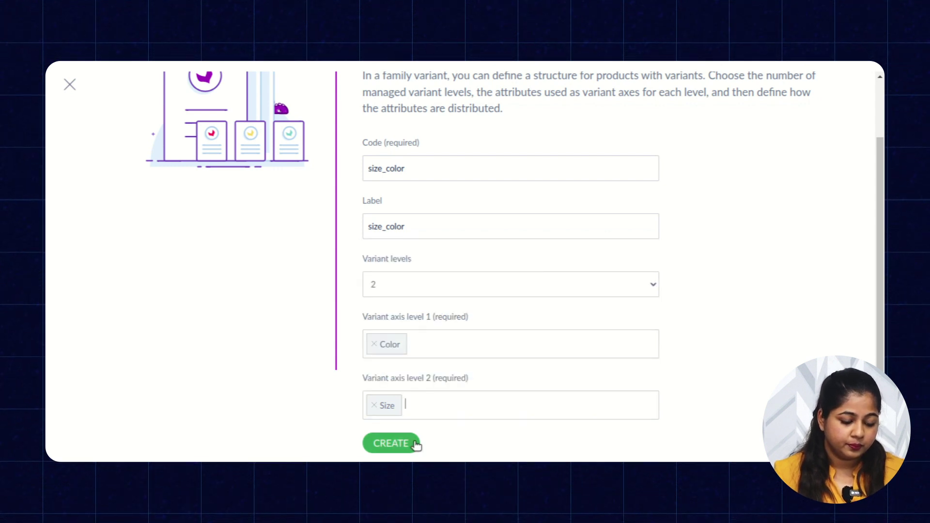
left_click(393, 444)
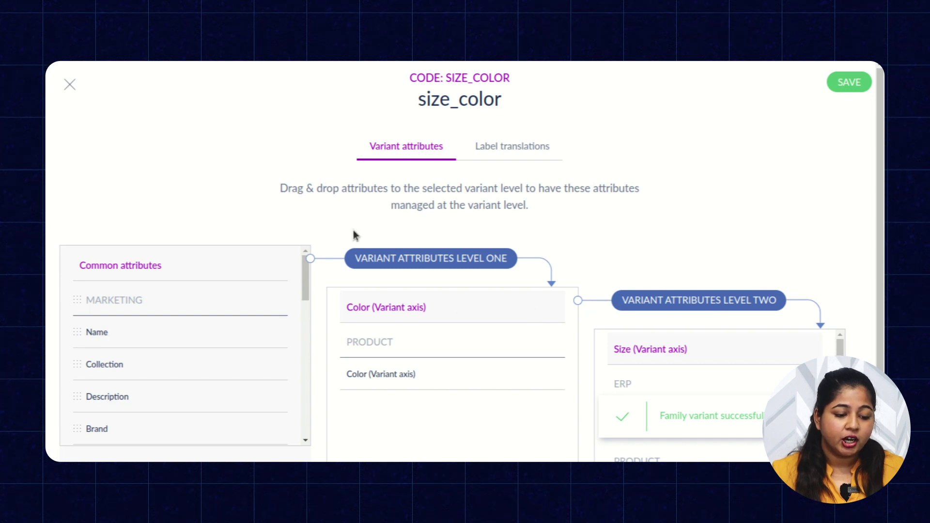
Review the size_color variant's attribute setup and save it
scroll(359, 246, "down", 2)
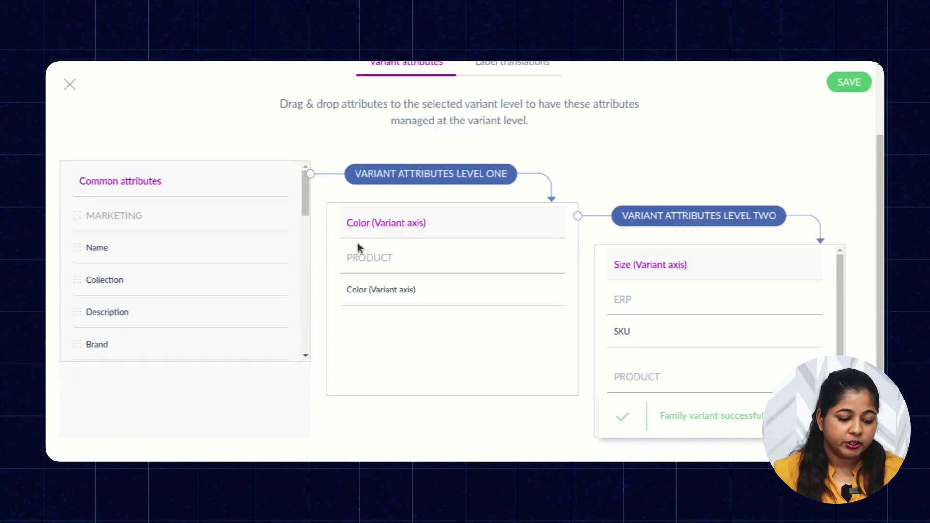
scroll(660, 302, "down", 1)
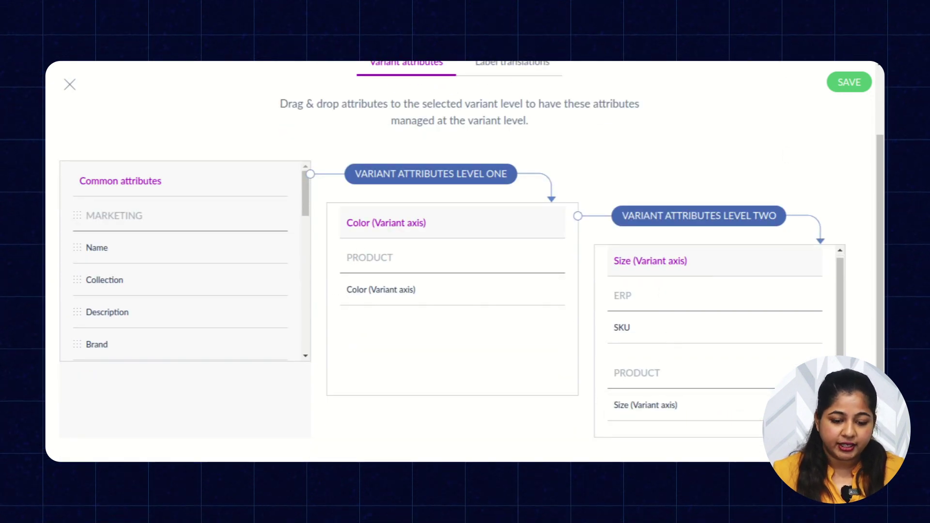
left_click(847, 83)
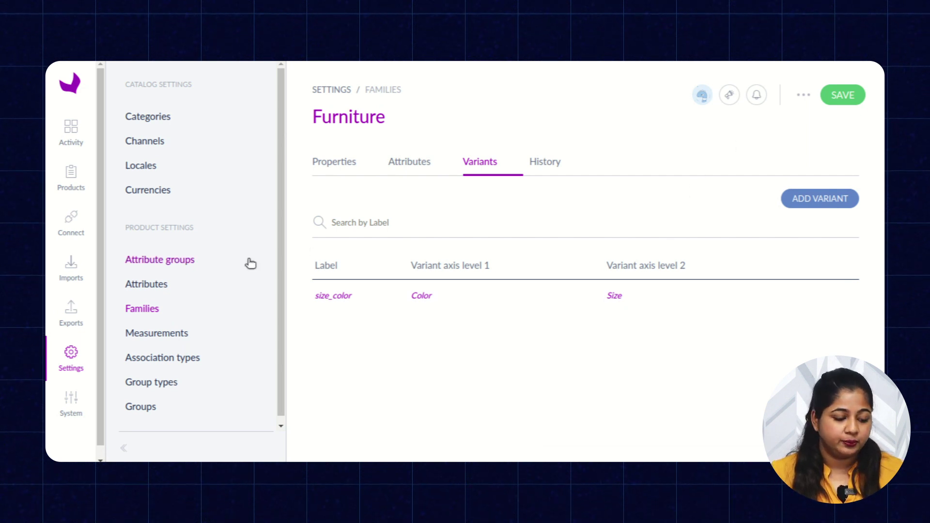
In Settings > Categories, create a category tree with code and label 'sofa'
left_click(72, 364)
scroll(552, 199, "down", 2)
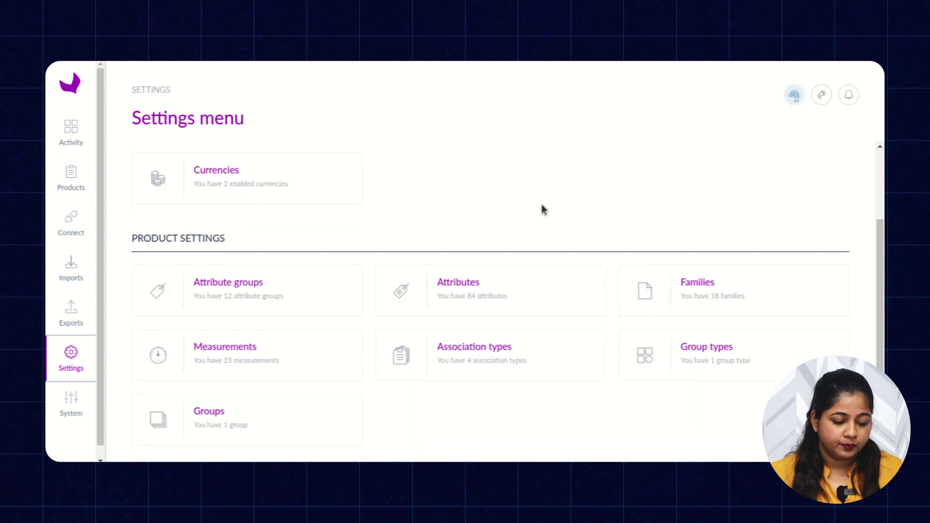
scroll(542, 209, "up", 2)
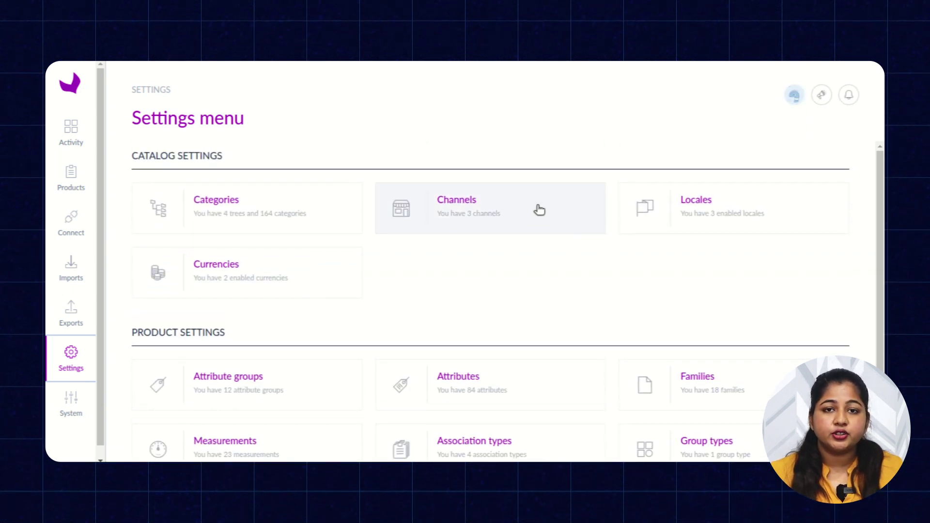
left_click(249, 210)
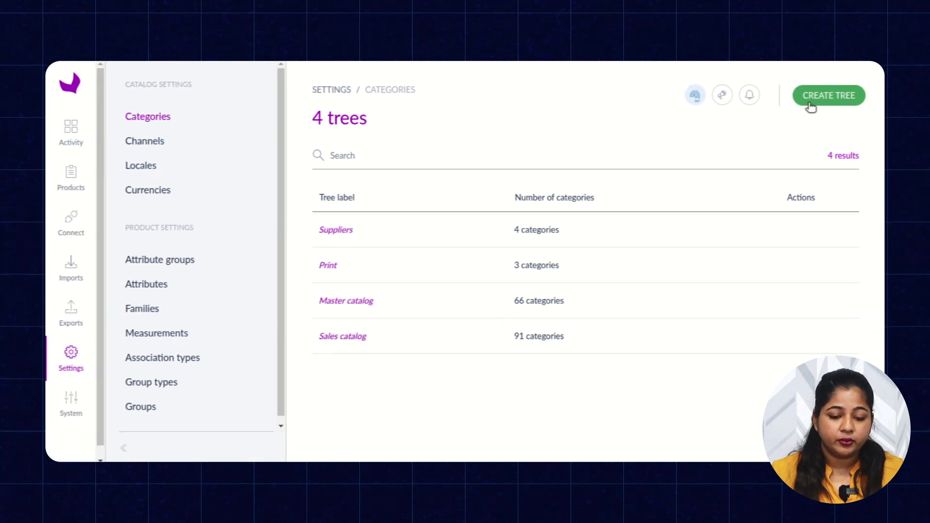
left_click(810, 107)
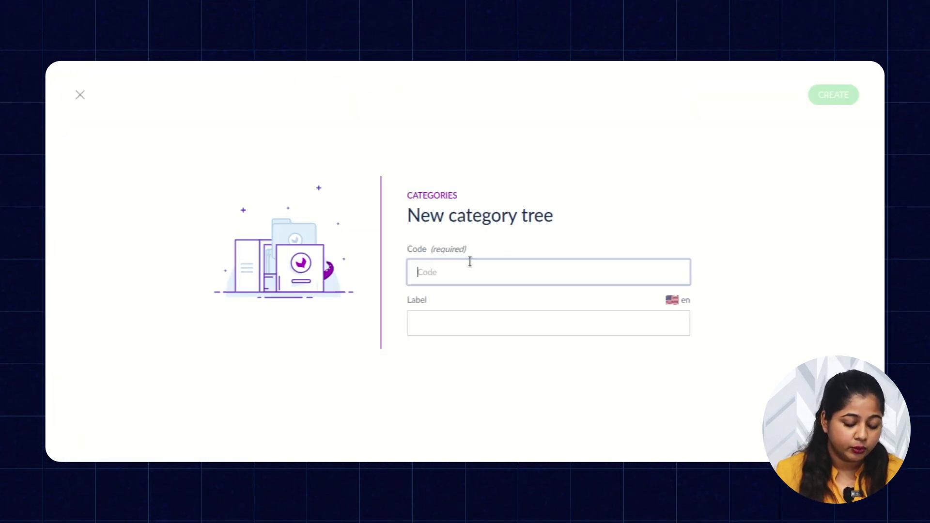
type("sofa")
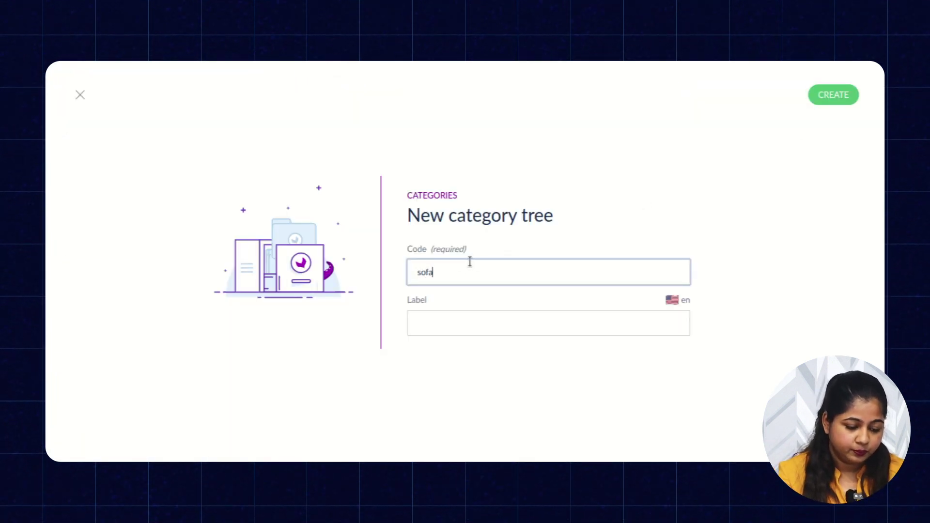
left_click(441, 329)
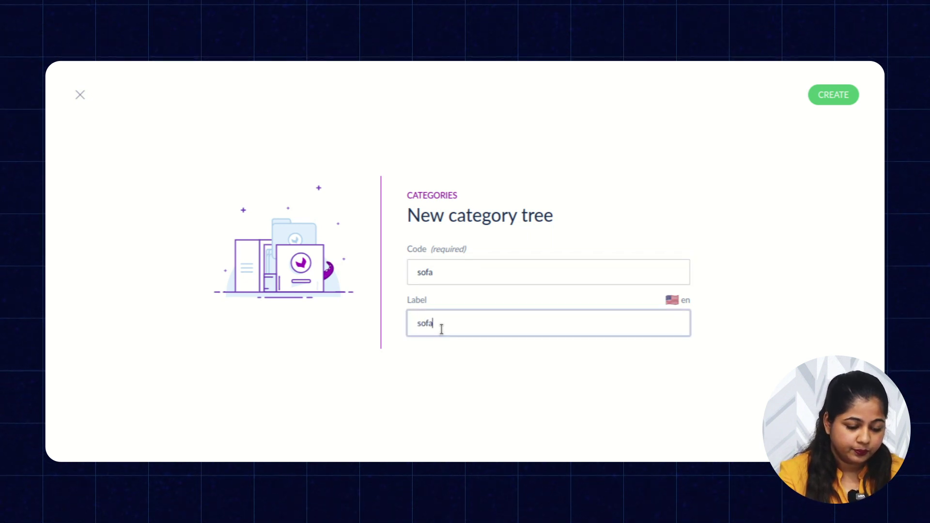
type("sofa")
left_click(837, 93)
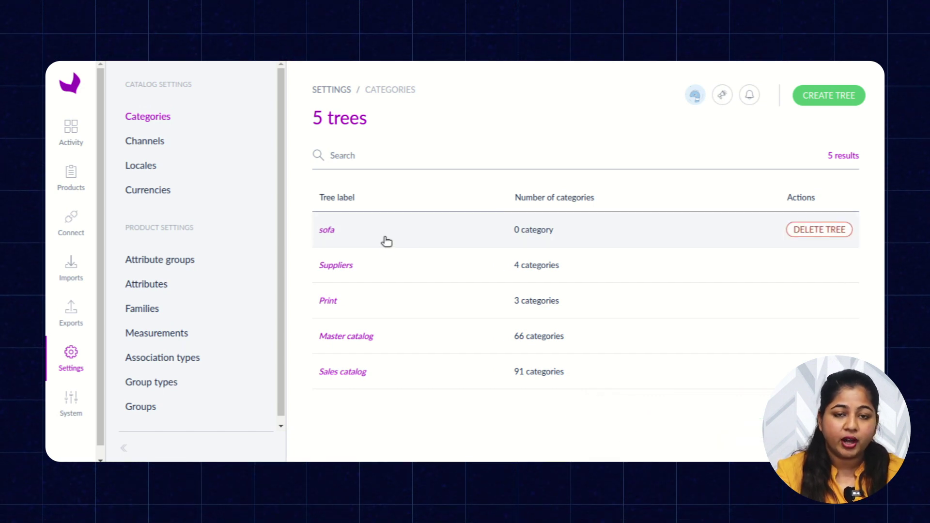
Add a child category with code and label 'white_sofa' under the sofa tree root
left_click(386, 241)
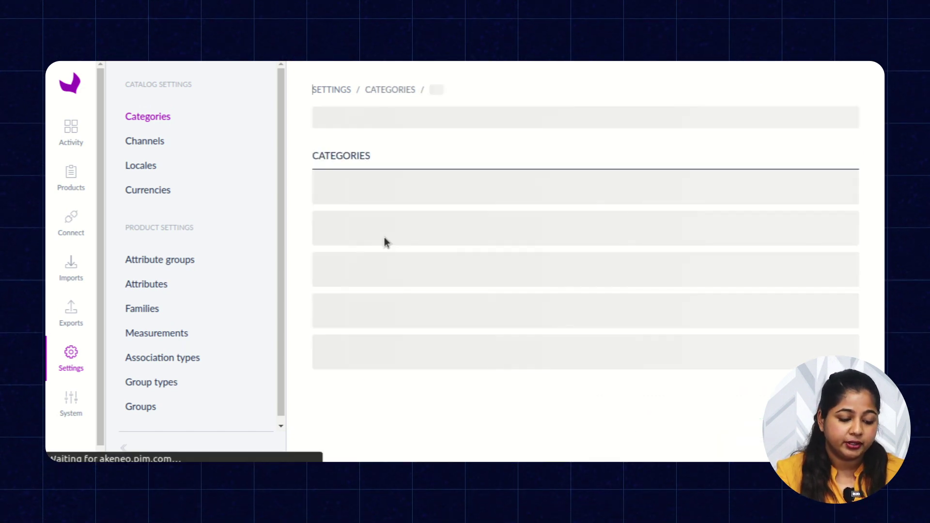
mouse_move(342, 191)
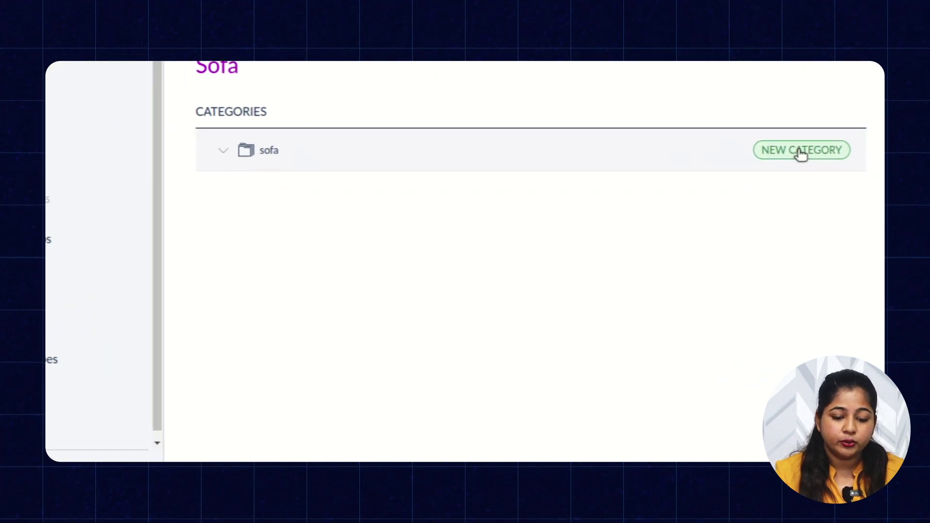
left_click(800, 153)
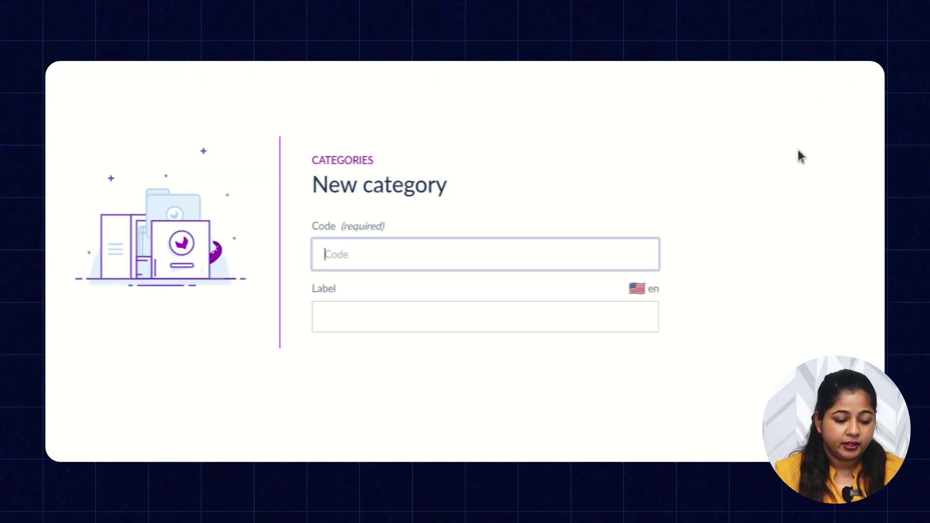
type("w")
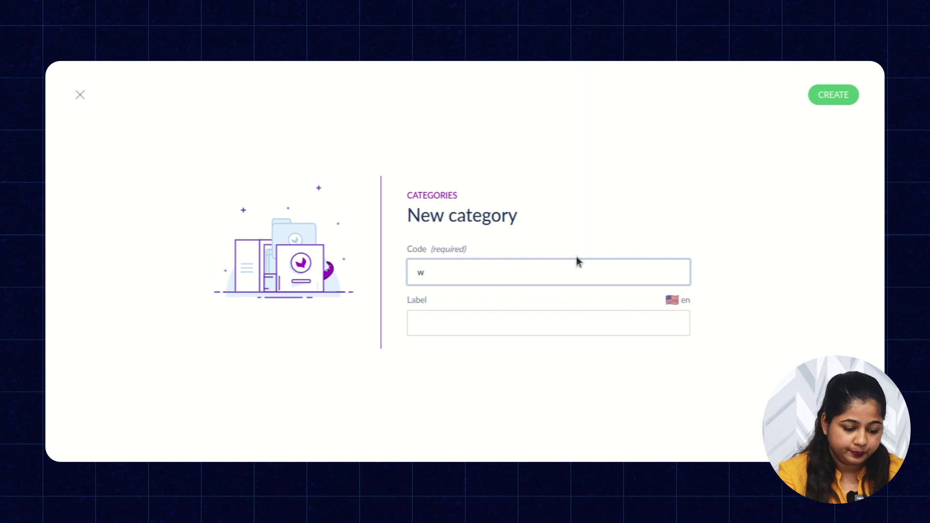
type("hite")
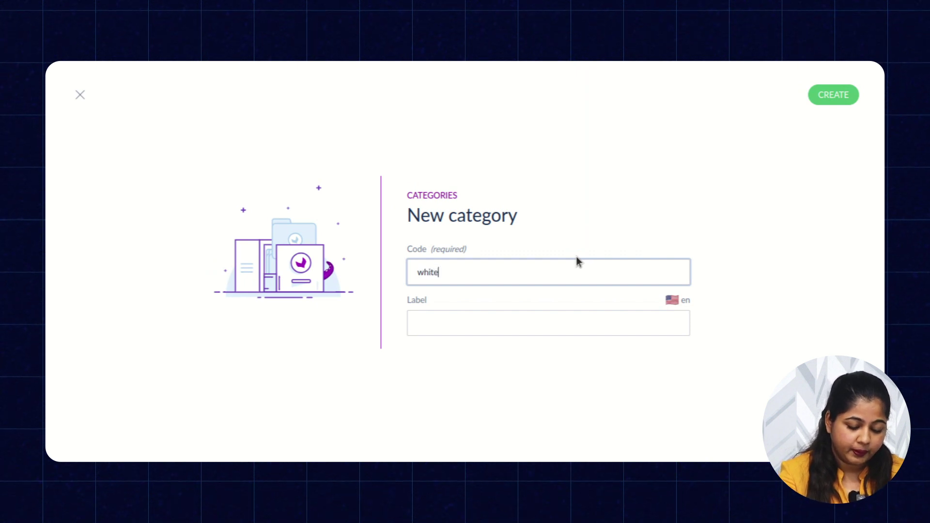
type("_sofa")
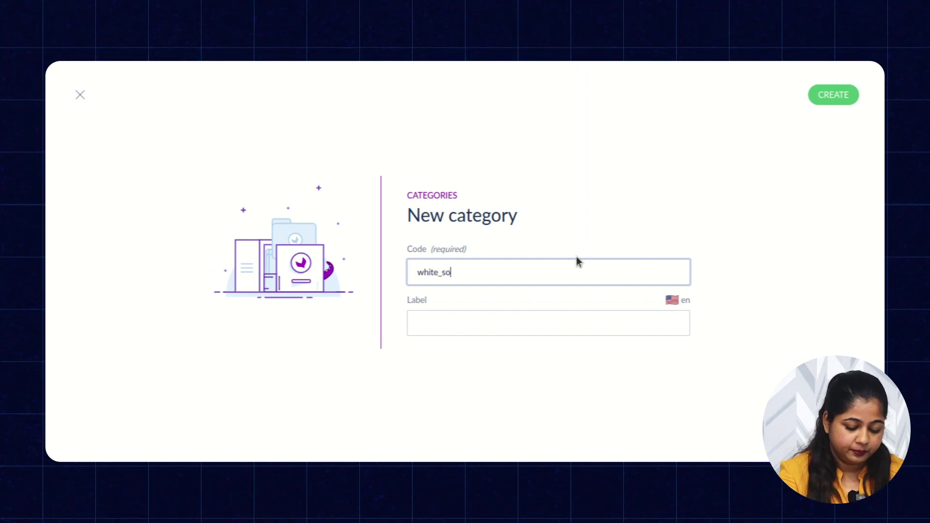
left_click(490, 323)
type("w")
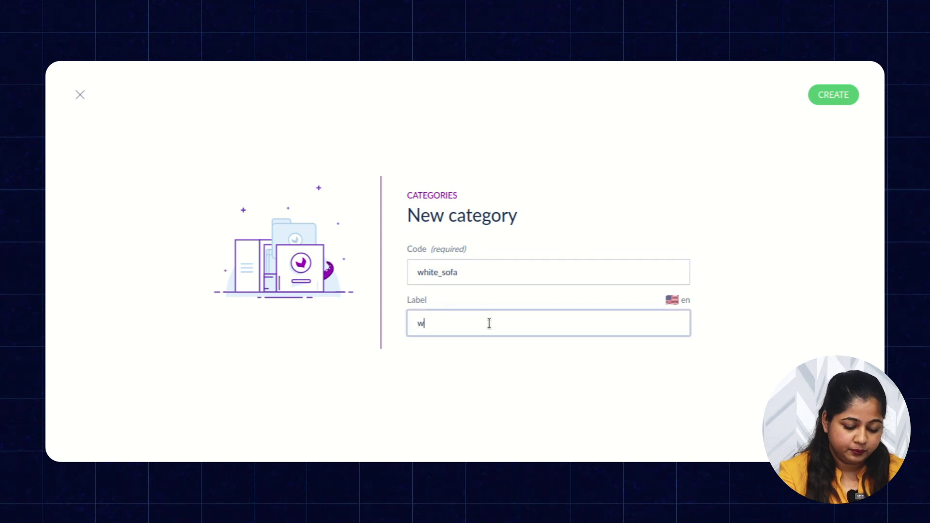
type("hite_so")
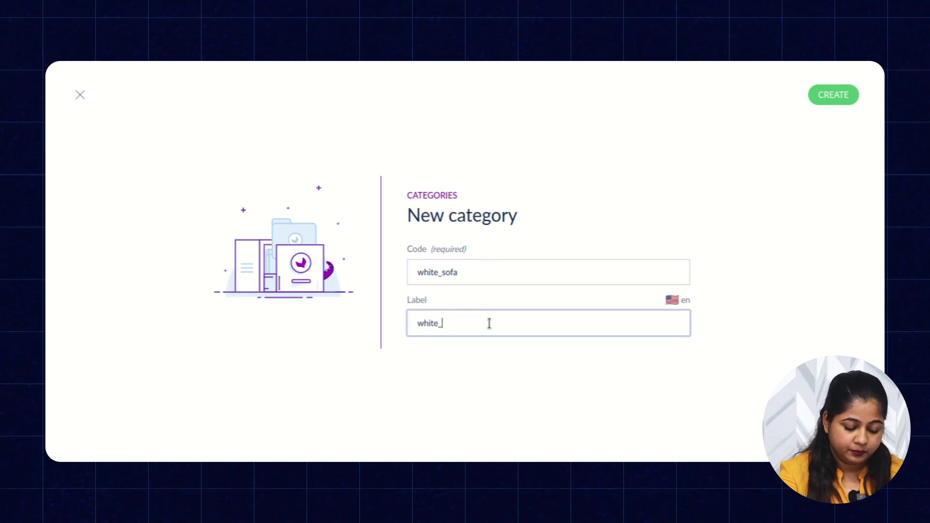
type("fa")
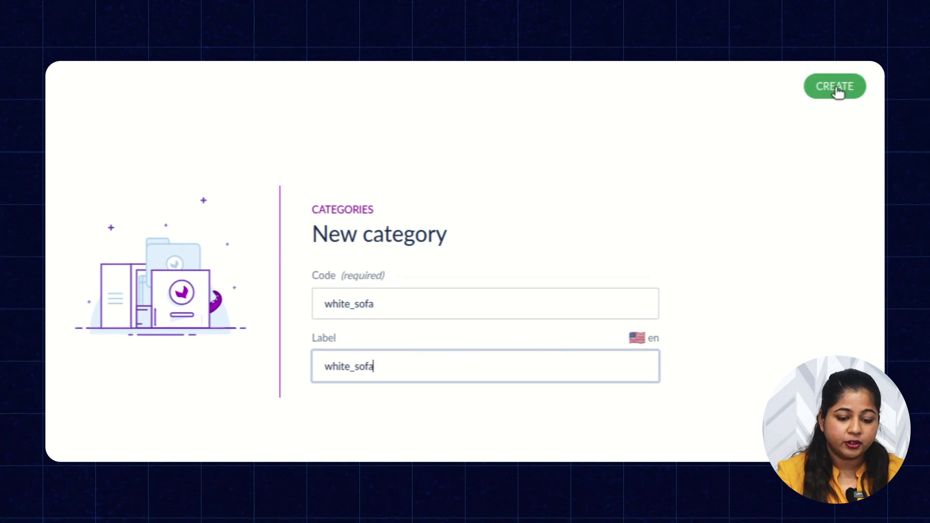
left_click(836, 88)
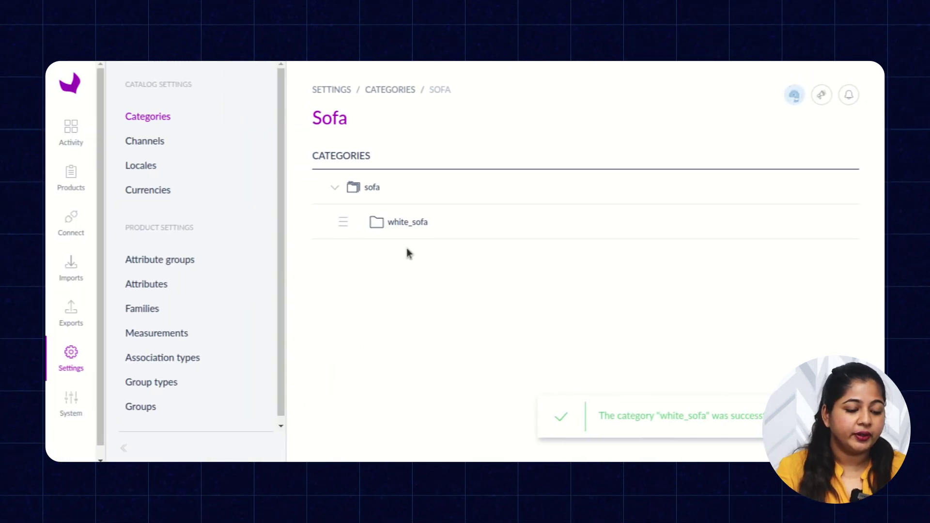
mouse_move(488, 176)
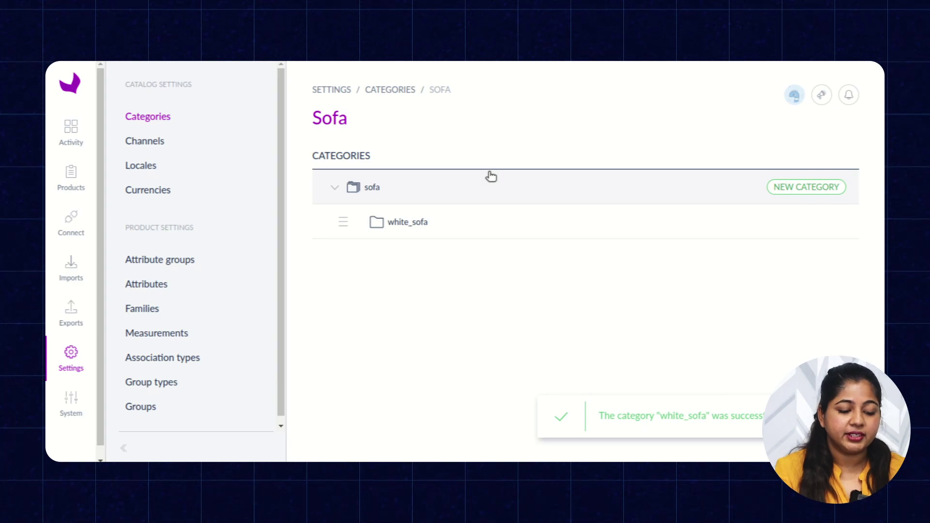